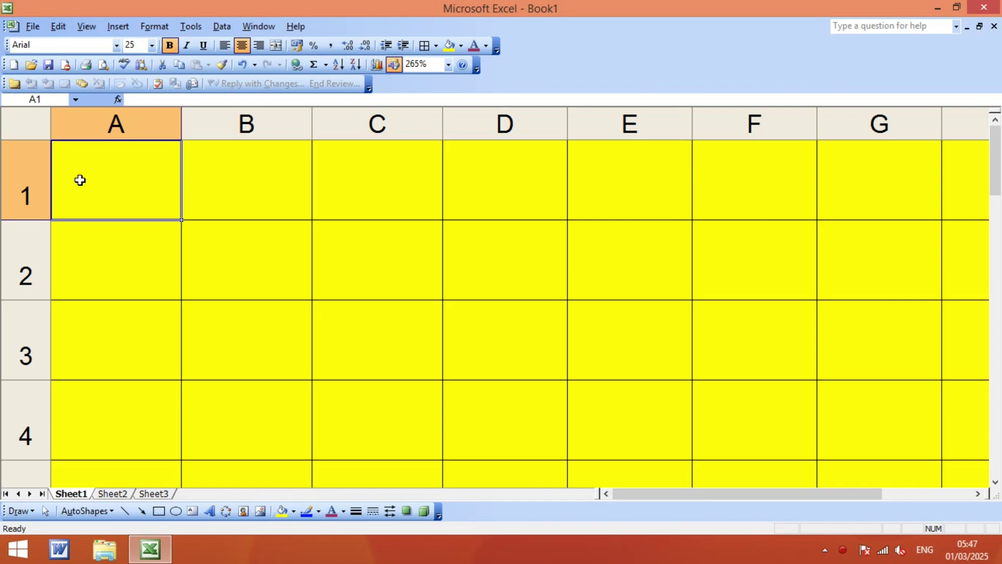
pyautogui.moveTo(79, 174)
pyautogui.mouseDown()
pyautogui.moveTo(116, 280)
pyautogui.moveTo(137, 393)
pyautogui.moveTo(200, 408)
pyautogui.mouseUp()
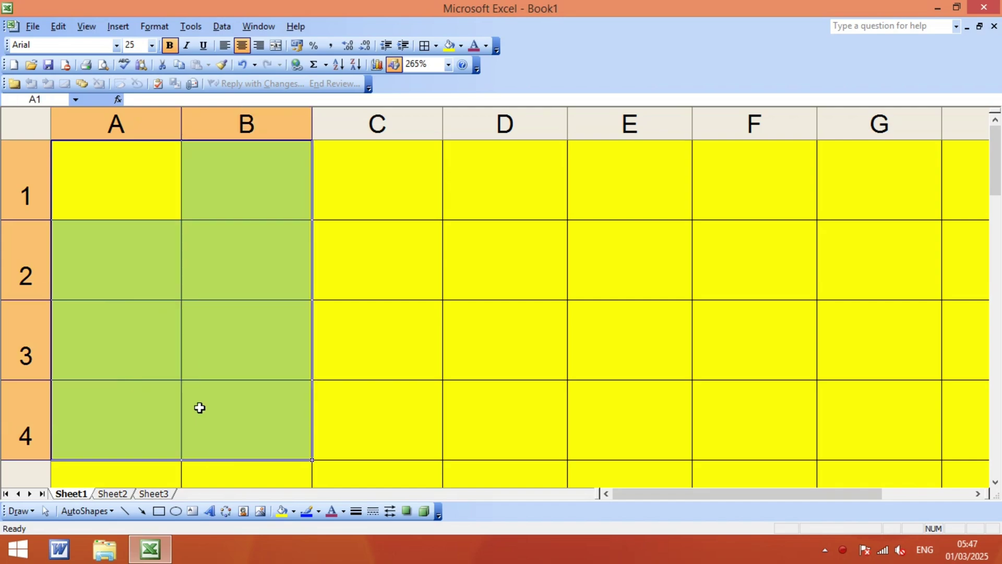
pyautogui.click(234, 358)
pyautogui.click(110, 173)
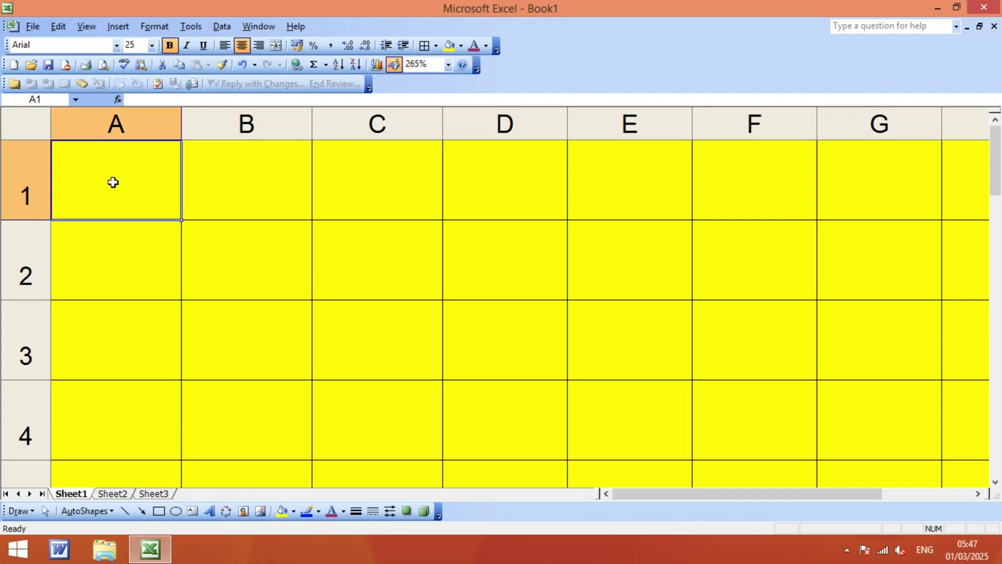
pyautogui.click(272, 190)
pyautogui.click(109, 166)
pyautogui.moveTo(109, 165); pyautogui.dragTo(111, 223)
pyautogui.click(215, 181)
pyautogui.moveTo(99, 180); pyautogui.dragTo(231, 402)
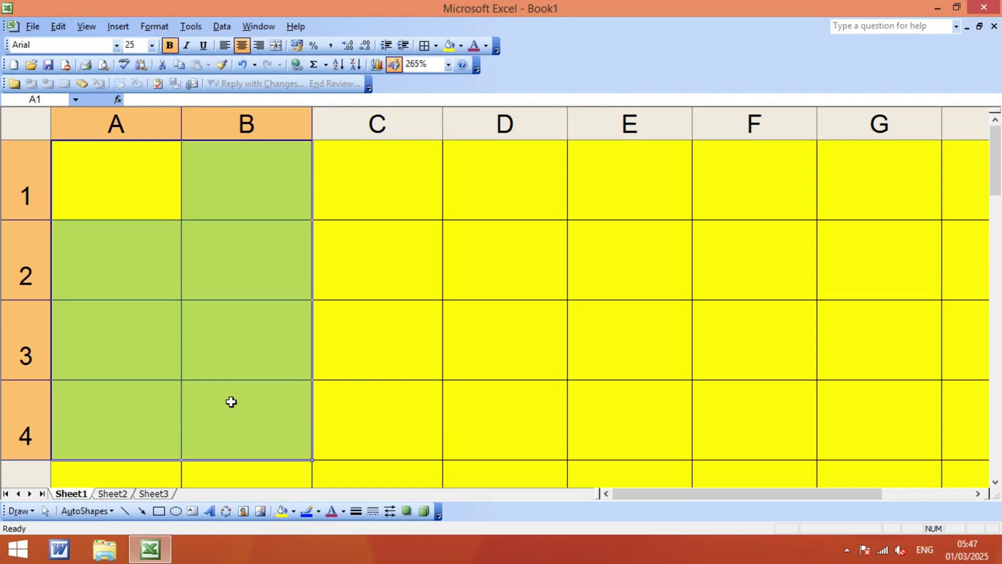
pyautogui.click(206, 324)
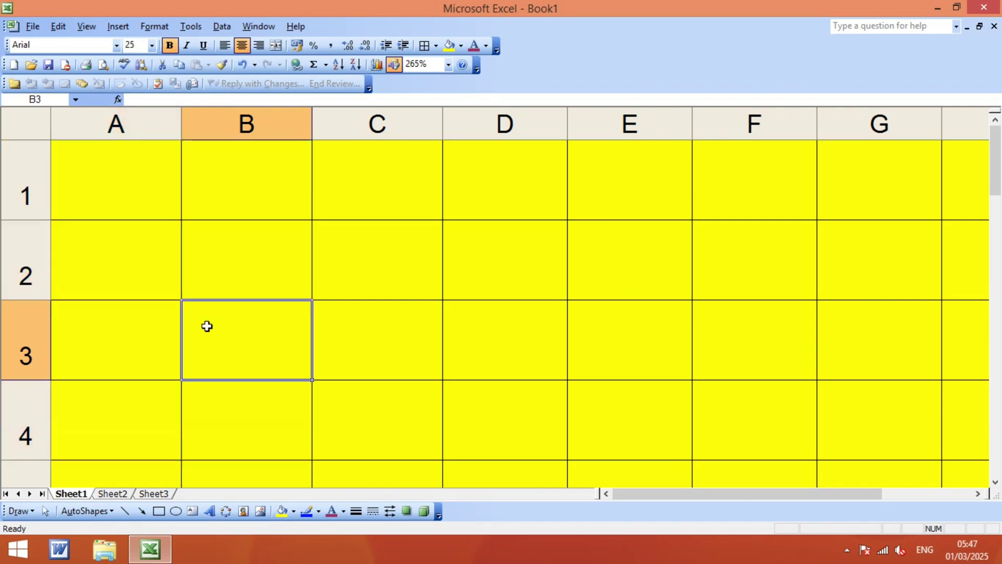
pyautogui.click(134, 181)
pyautogui.click(215, 184)
pyautogui.moveTo(107, 189); pyautogui.dragTo(220, 414)
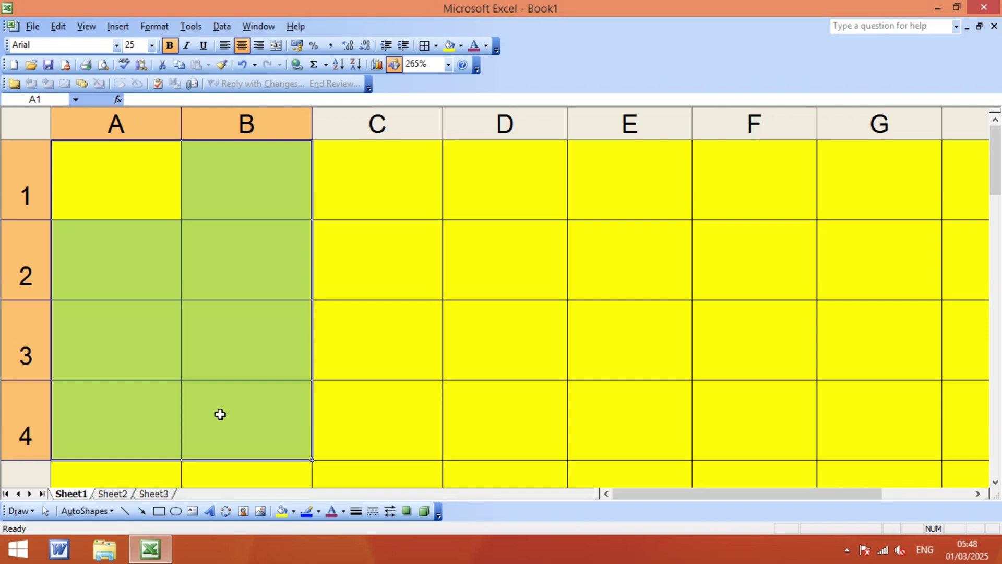
pyautogui.click(220, 414)
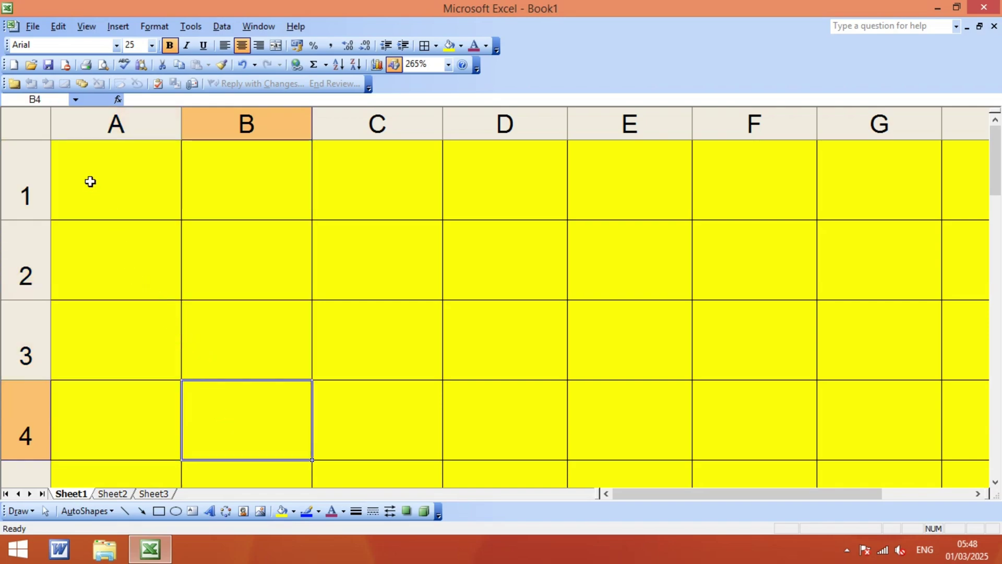
# Fill every cell of the range A1:B4 with 800 in one entry, using B2 as the active cell.
pyautogui.moveTo(91, 181); pyautogui.dragTo(223, 395)
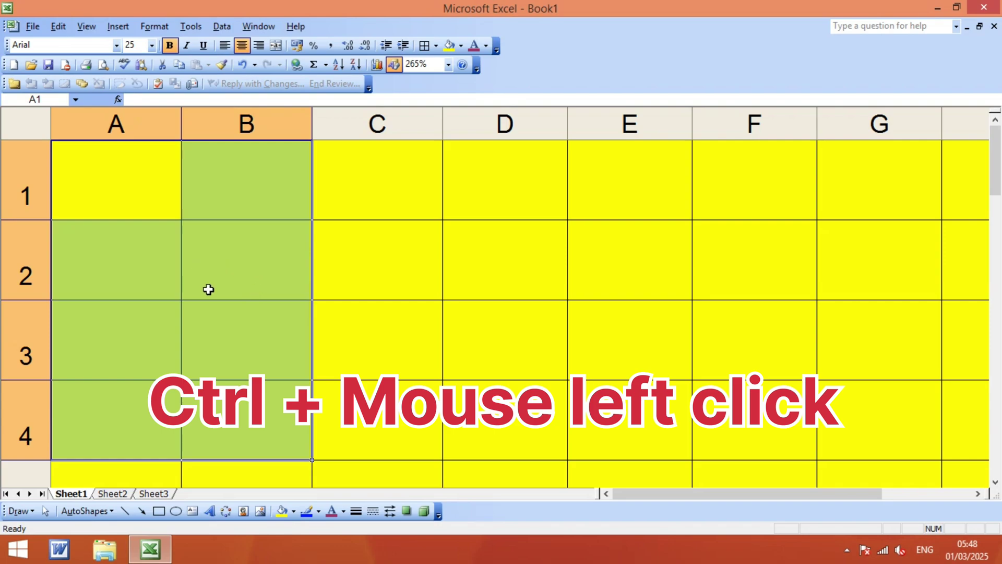
pyautogui.keyDown('ctrl'); pyautogui.click(237, 274); pyautogui.keyUp('ctrl')
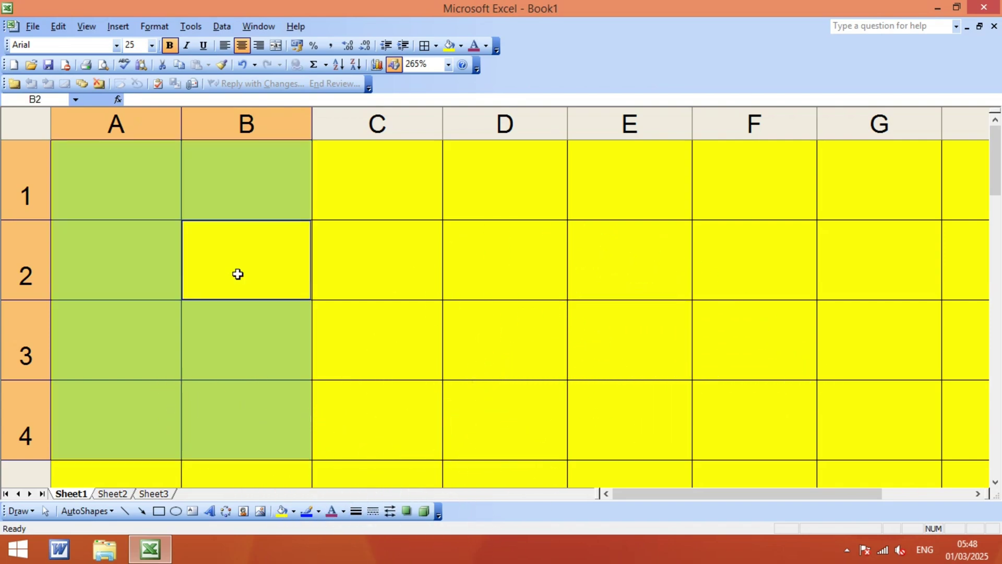
pyautogui.write('800')
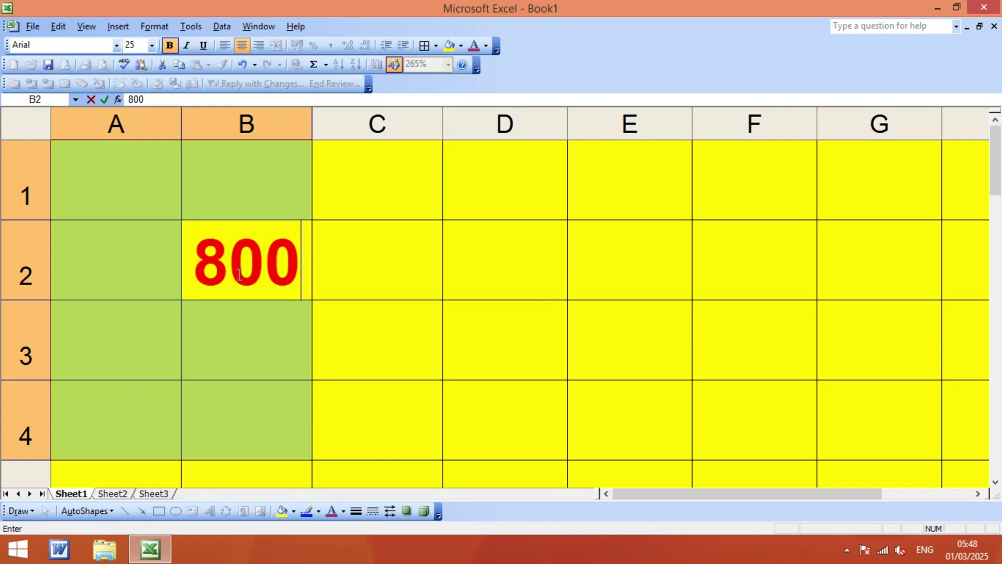
pyautogui.hotkey('ctrl', 'Return')
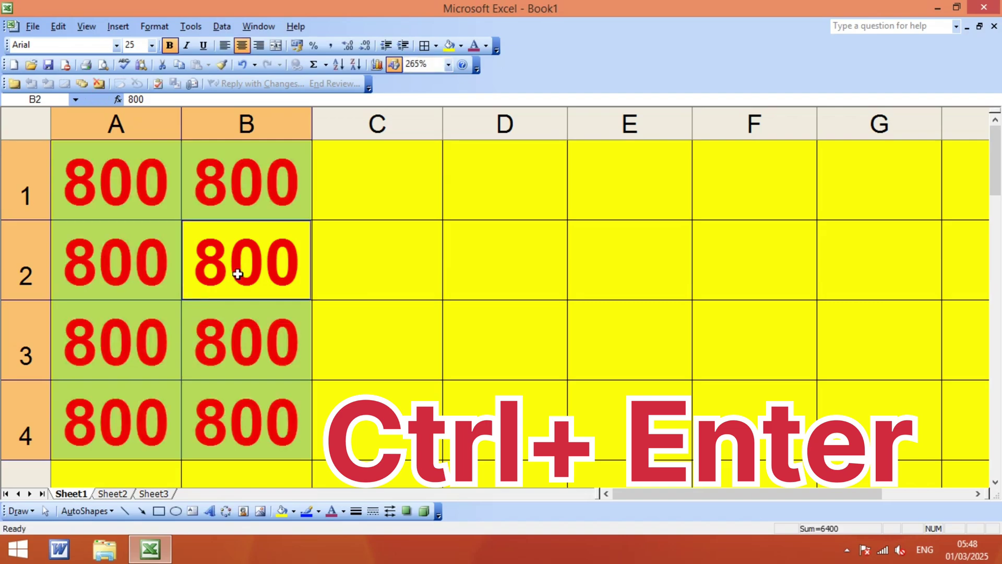
pyautogui.click(240, 205)
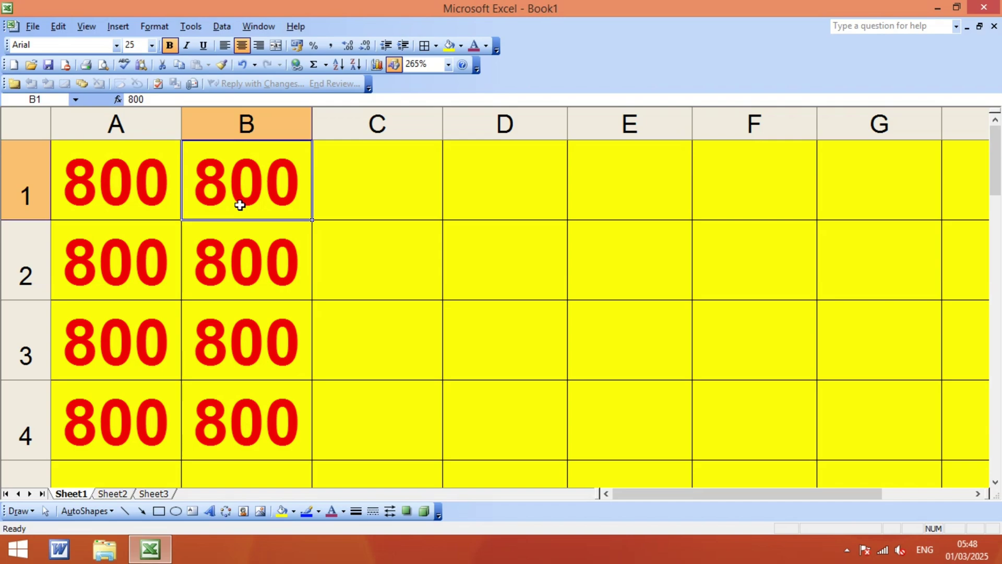
# Clear the contents of the range A1:B4.
pyautogui.moveTo(112, 180); pyautogui.dragTo(246, 420)
pyautogui.press('Delete')
pyautogui.click(385, 339)
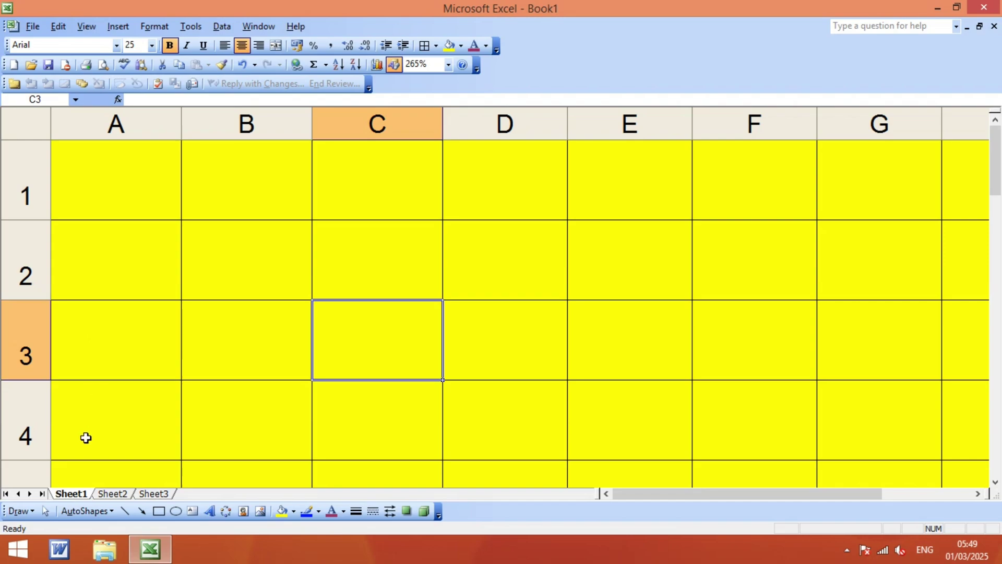
# Fill every cell of the range A1:B4 with 500 in one entry, using B2 as the active cell.
pyautogui.click(92, 185)
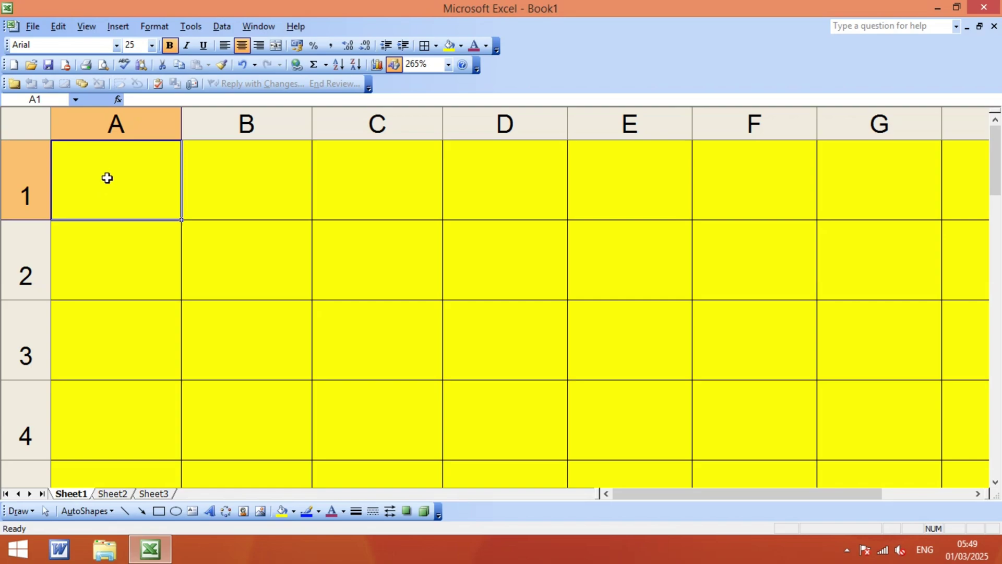
pyautogui.moveTo(107, 178); pyautogui.dragTo(246, 410)
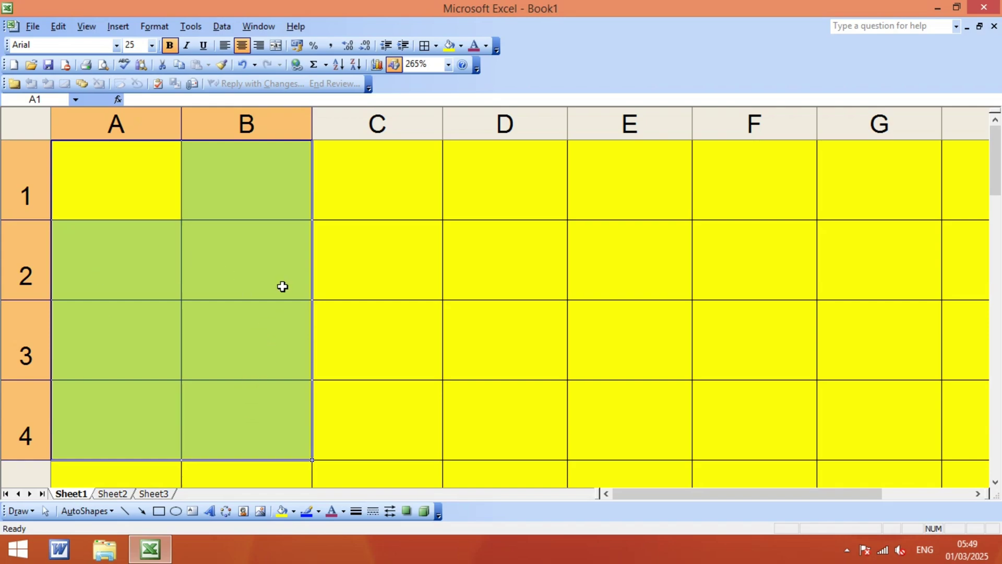
pyautogui.keyDown('ctrl'); pyautogui.click(260, 272); pyautogui.keyUp('ctrl')
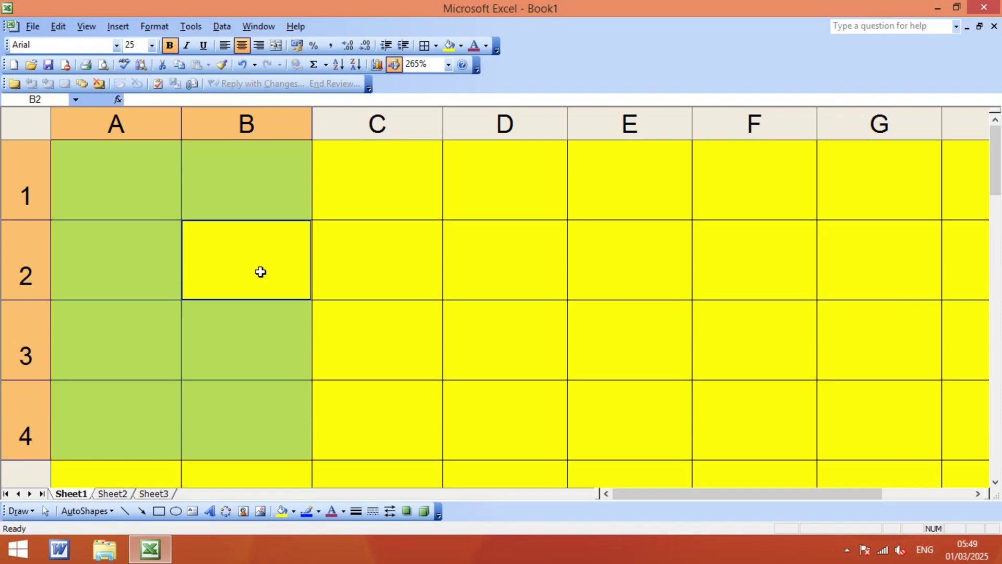
pyautogui.write('500')
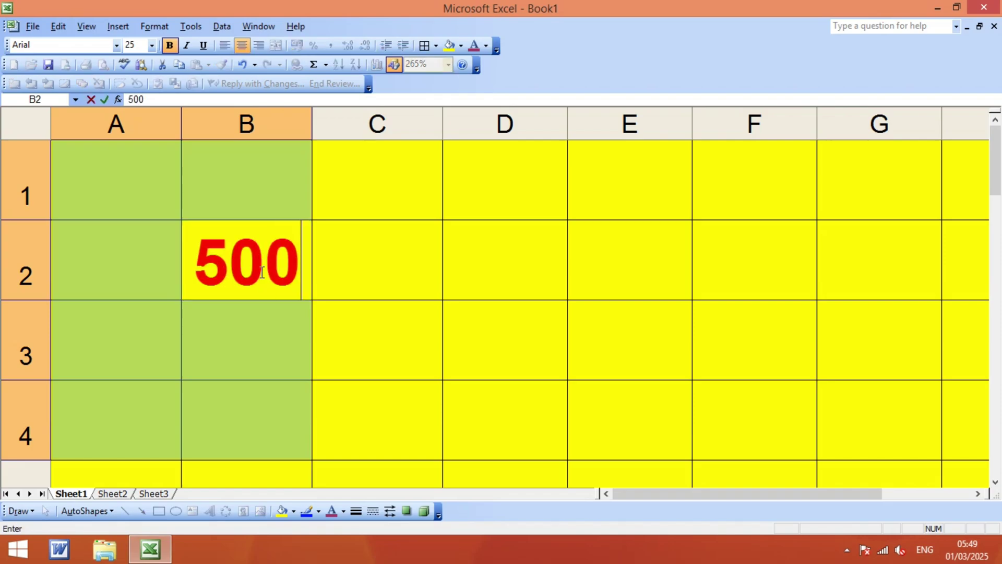
pyautogui.hotkey('ctrl', 'Return')
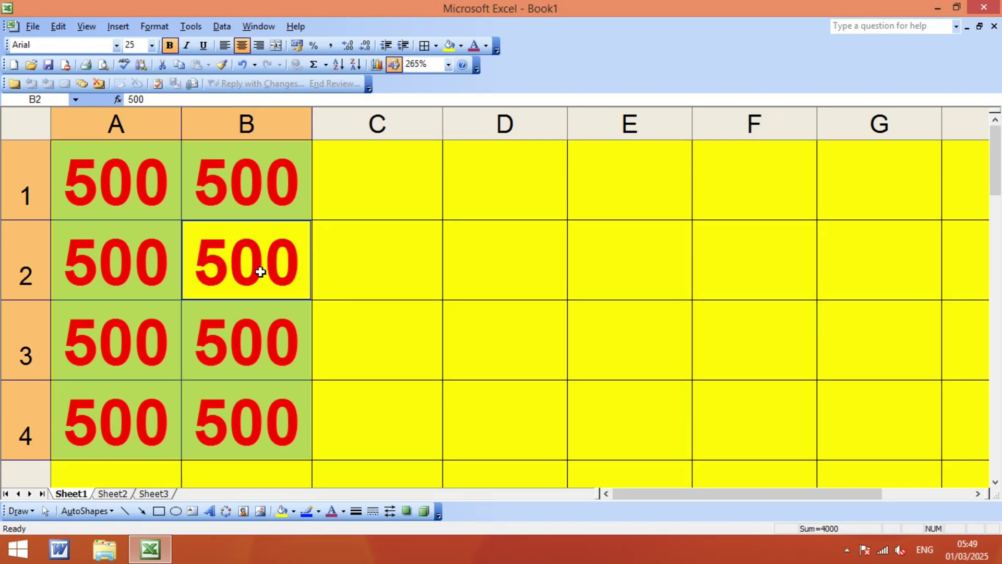
pyautogui.click(342, 270)
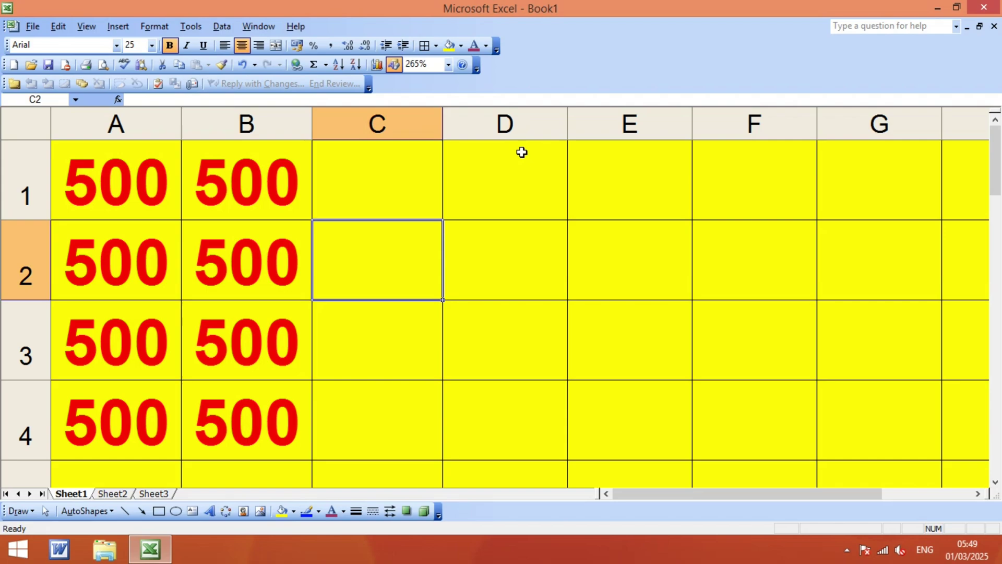
# Select the range C1:D4 and make C2 the active cell within it.
pyautogui.click(364, 175)
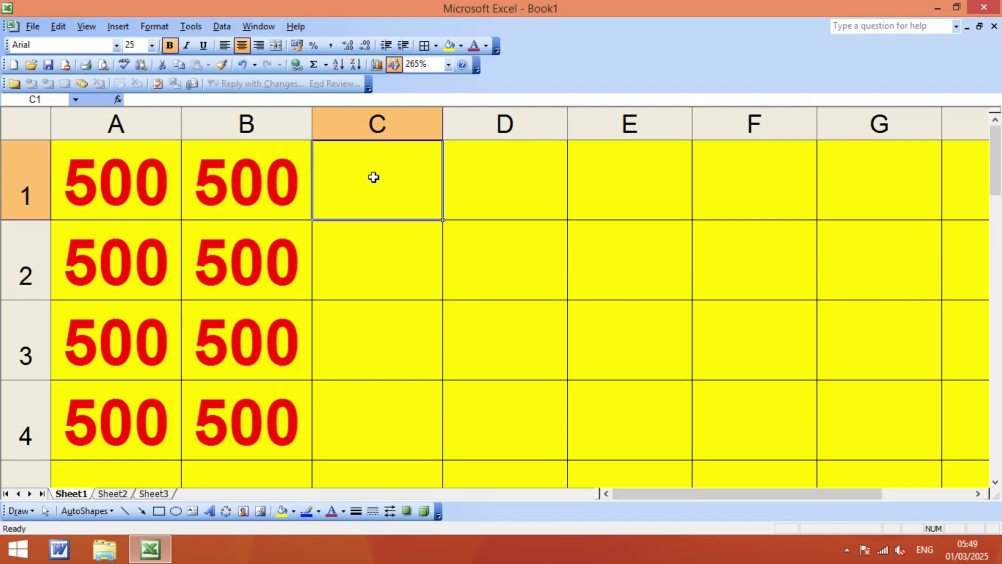
pyautogui.moveTo(438, 188); pyautogui.dragTo(481, 398)
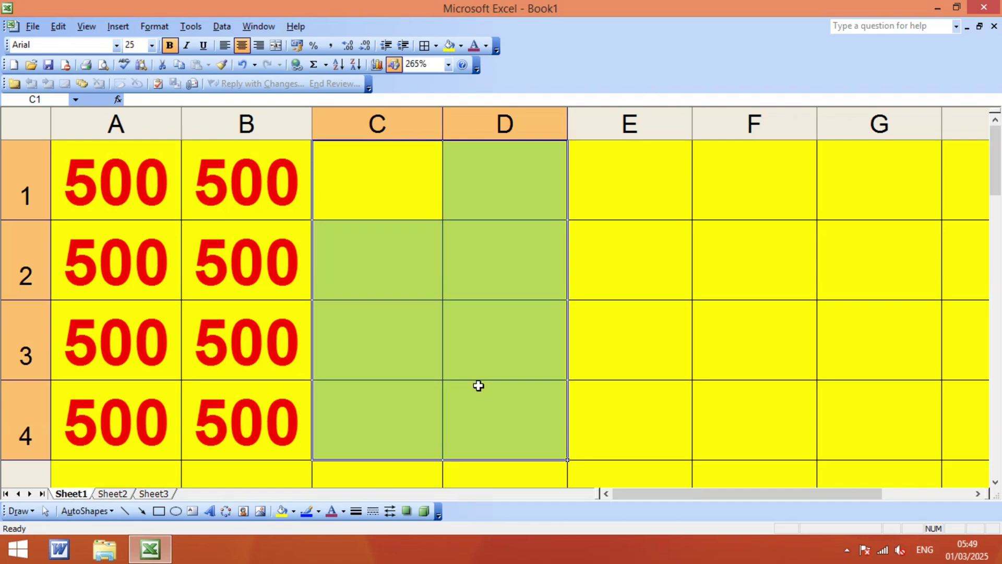
pyautogui.keyDown('ctrl'); pyautogui.click(394, 276); pyautogui.keyUp('ctrl')
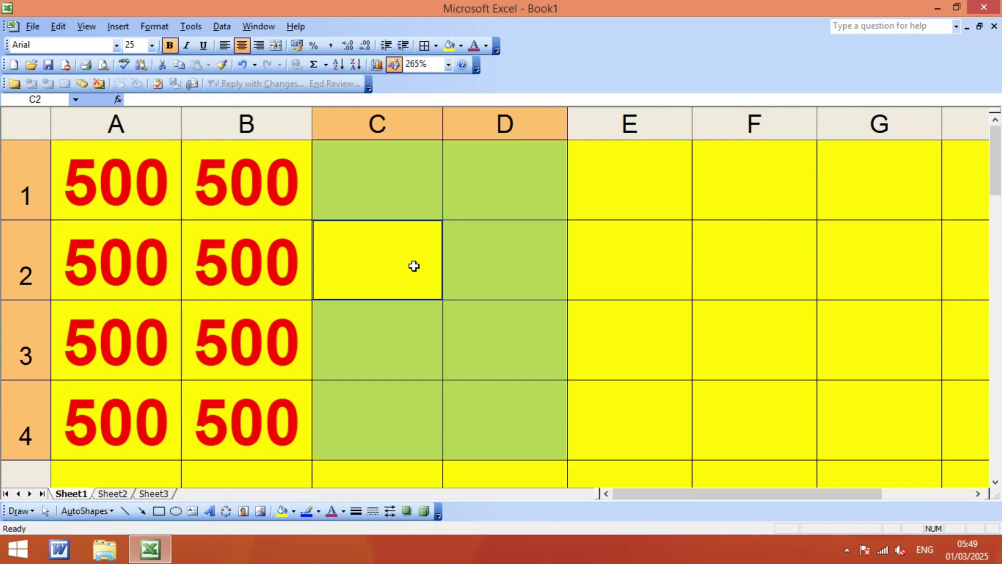
pyautogui.write('1000')
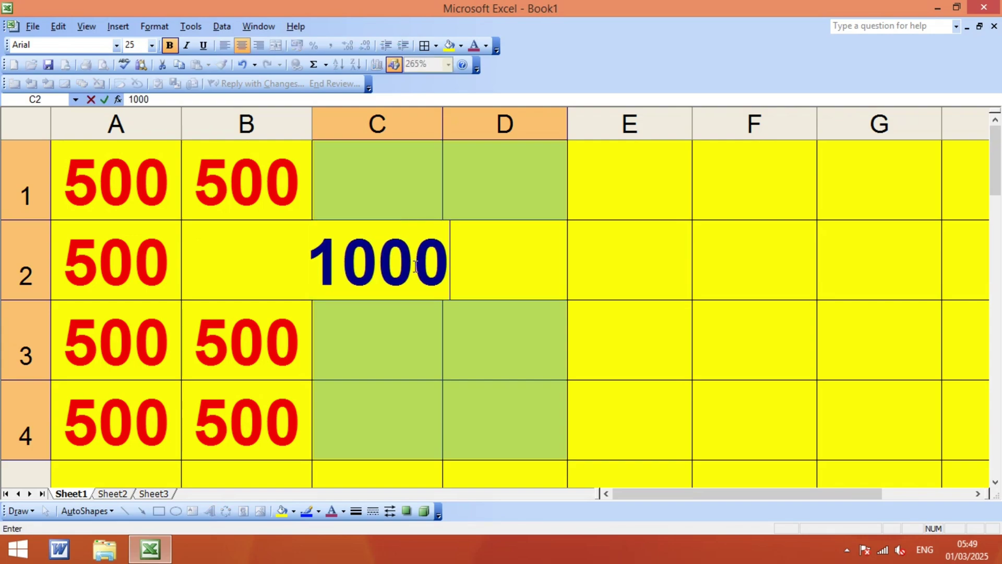
pyautogui.press('BackSpace')
pyautogui.press('BackSpace')
pyautogui.press('BackSpace')
pyautogui.press('BackSpace')
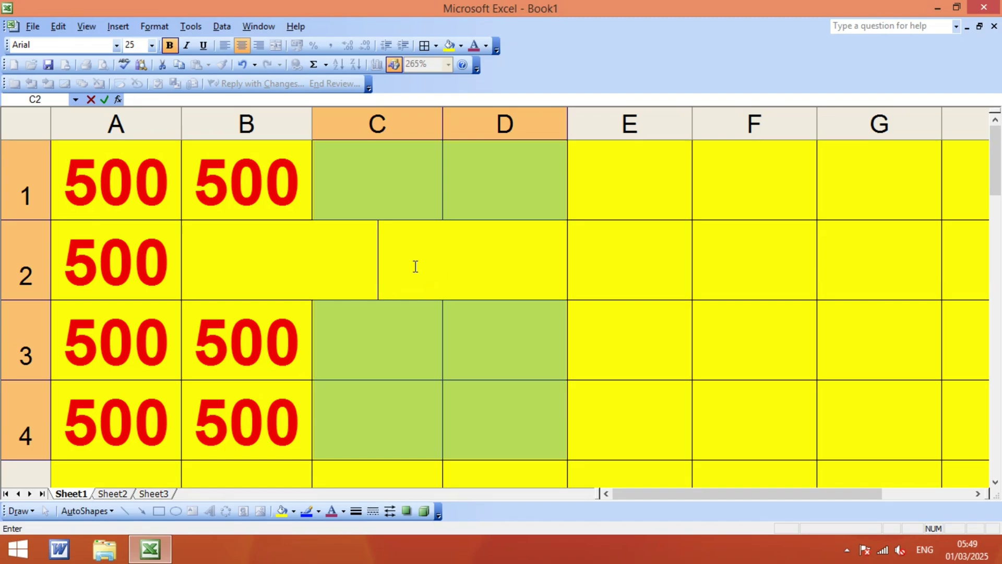
# Enter 200 into all cells of the selected range C1:D4 at once, then deselect the range.
pyautogui.write('200')
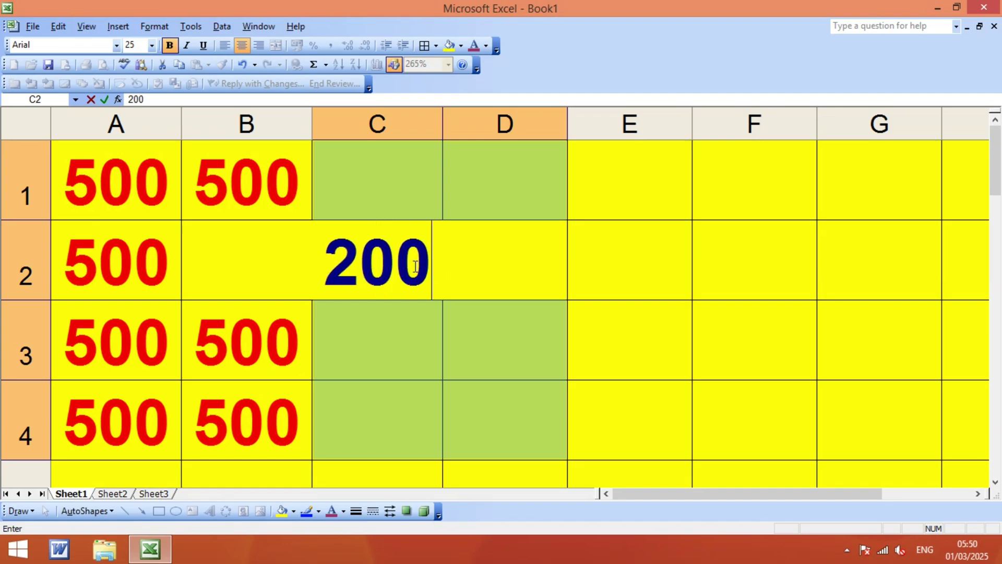
pyautogui.hotkey('ctrl', 'Return')
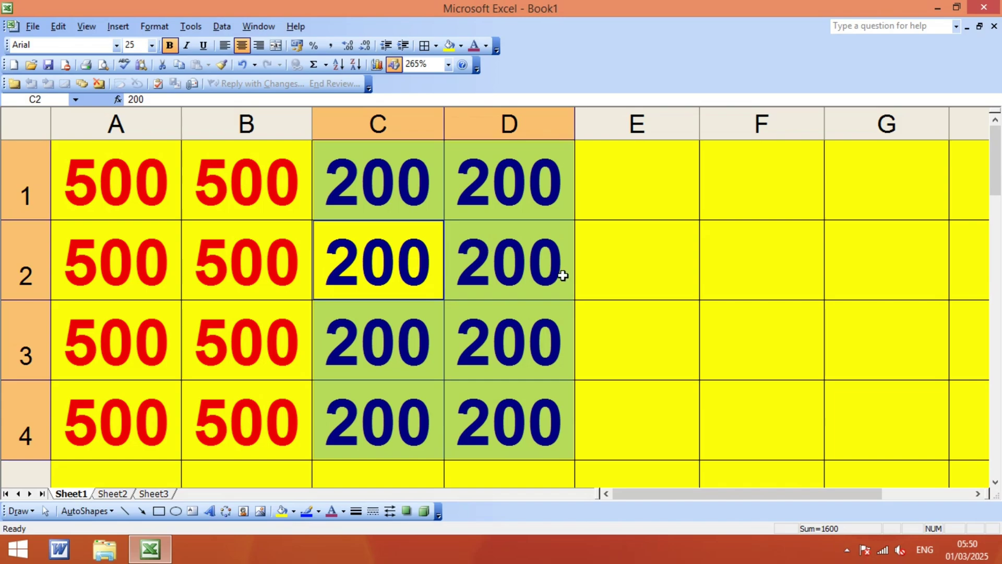
pyautogui.click(670, 263)
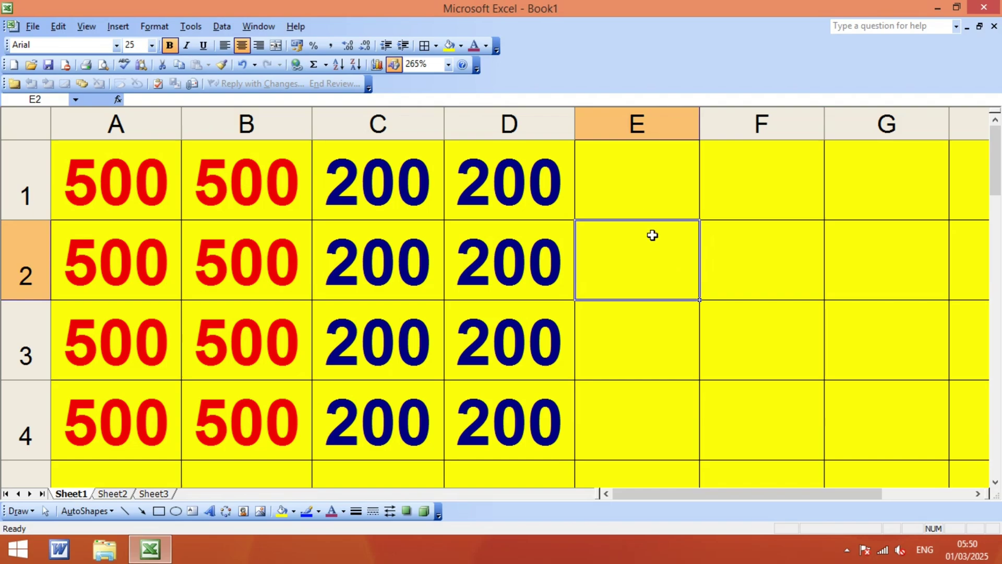
# Fill every cell of the range E1:F4 with 700 in one entry, using E2 as the active cell.
pyautogui.moveTo(627, 179); pyautogui.dragTo(741, 396)
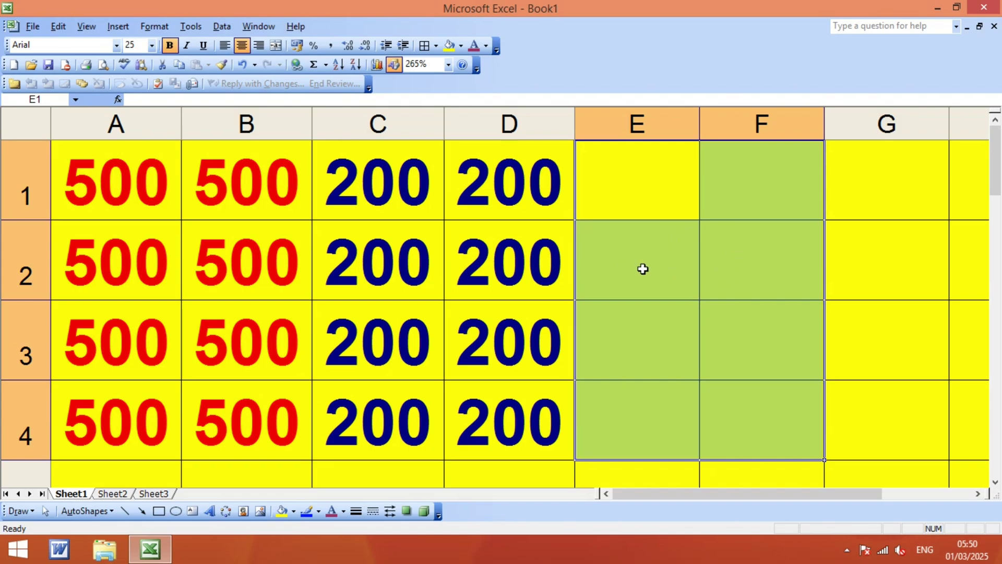
pyautogui.press('Return')
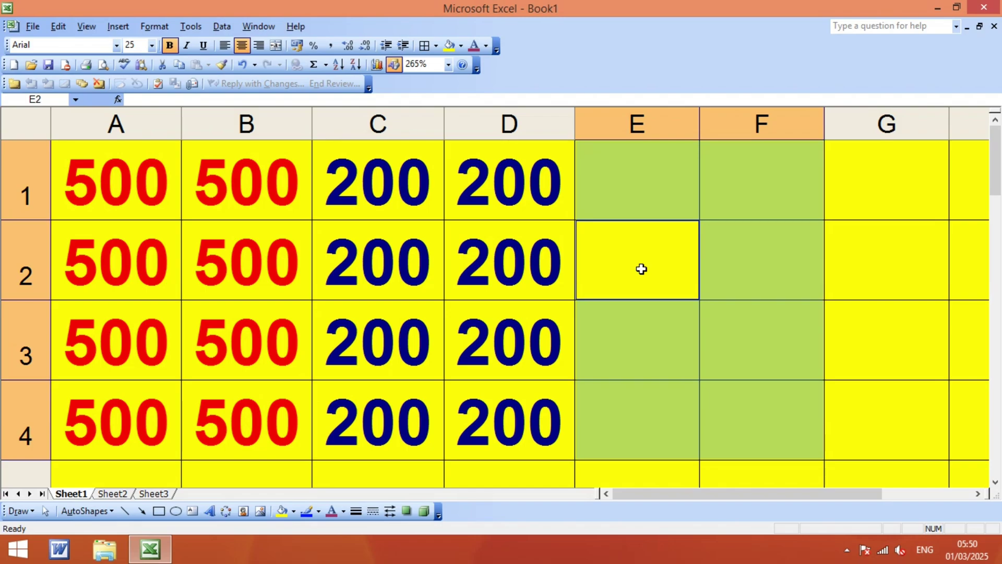
pyautogui.write('700')
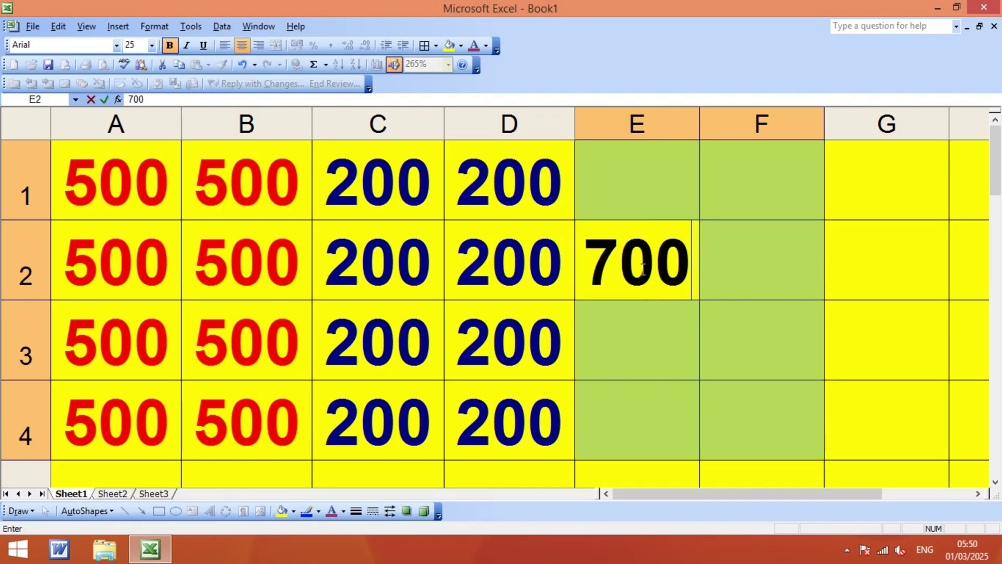
pyautogui.hotkey('ctrl', 'Return')
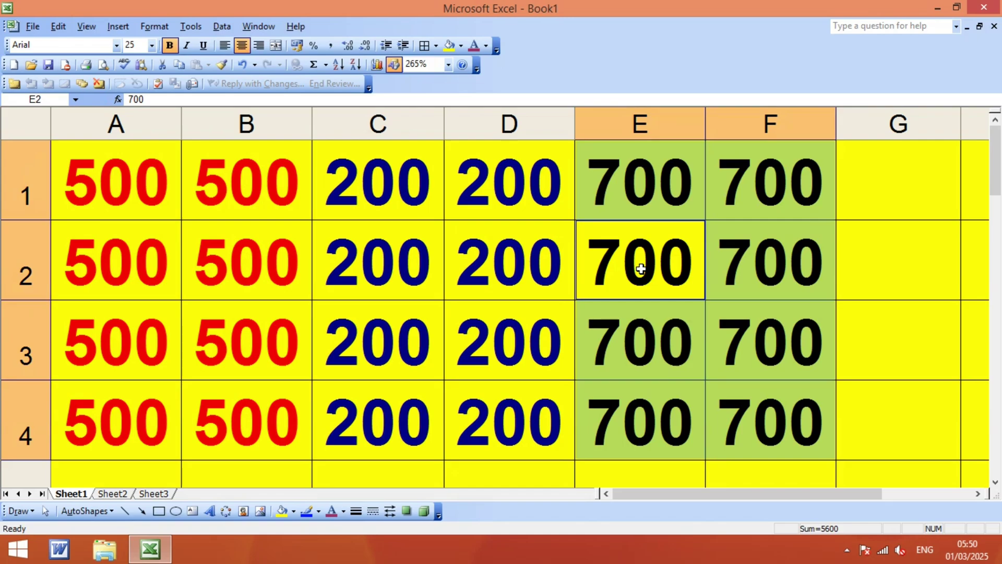
pyautogui.click(640, 268)
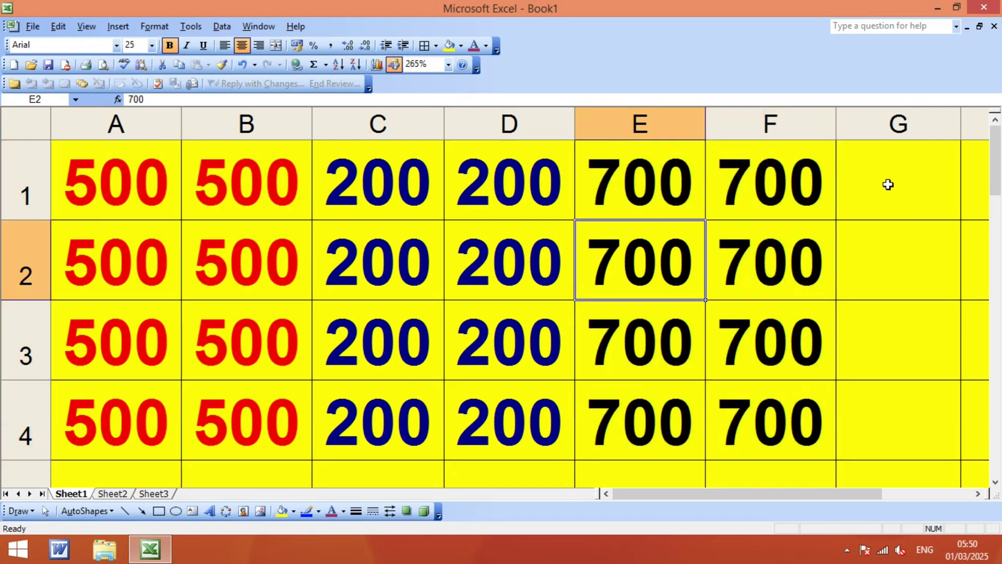
# Fill every cell of the range G1:G4 with 900 in one entry, using G2 as the active cell.
pyautogui.moveTo(888, 186); pyautogui.dragTo(896, 407)
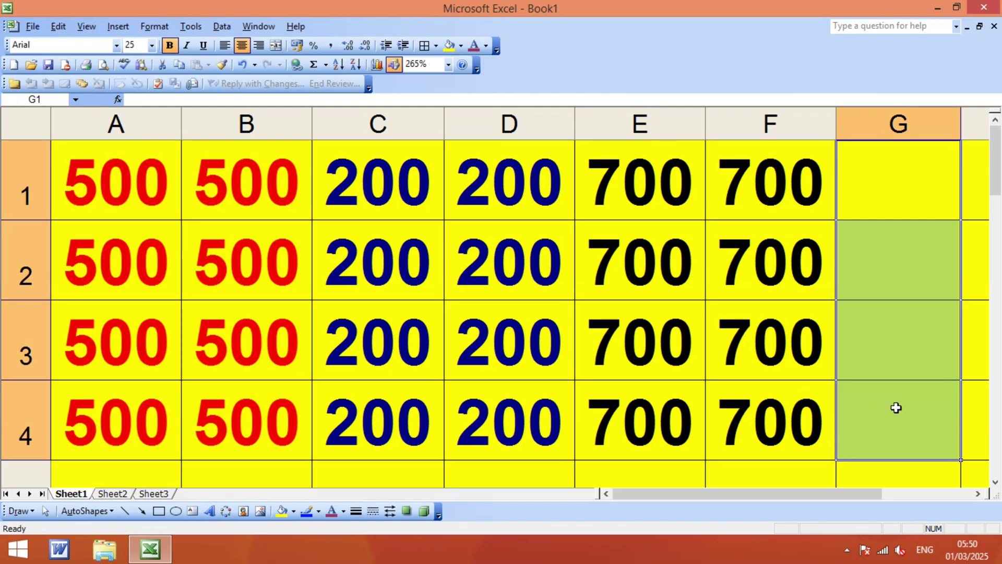
pyautogui.press('Return')
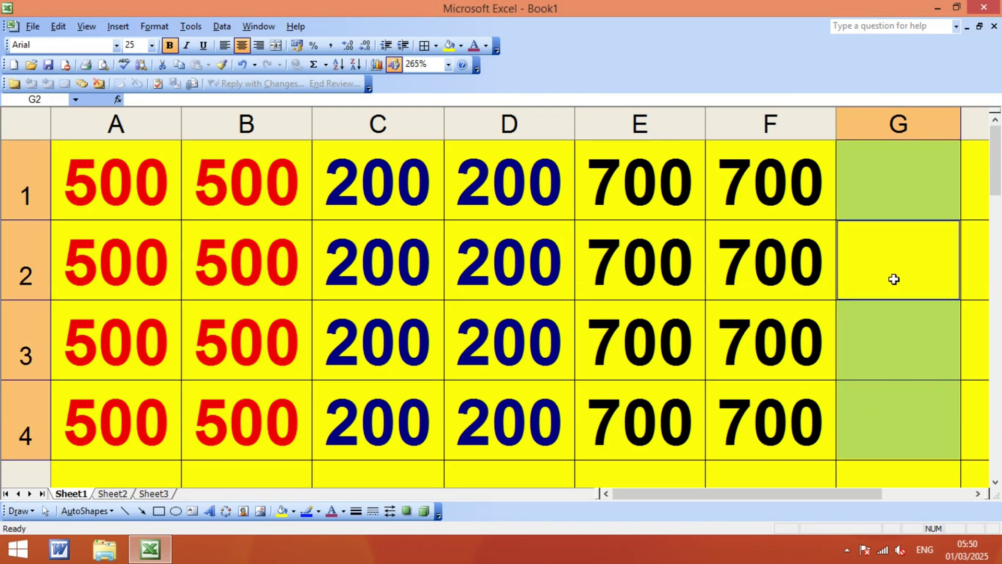
pyautogui.write('900')
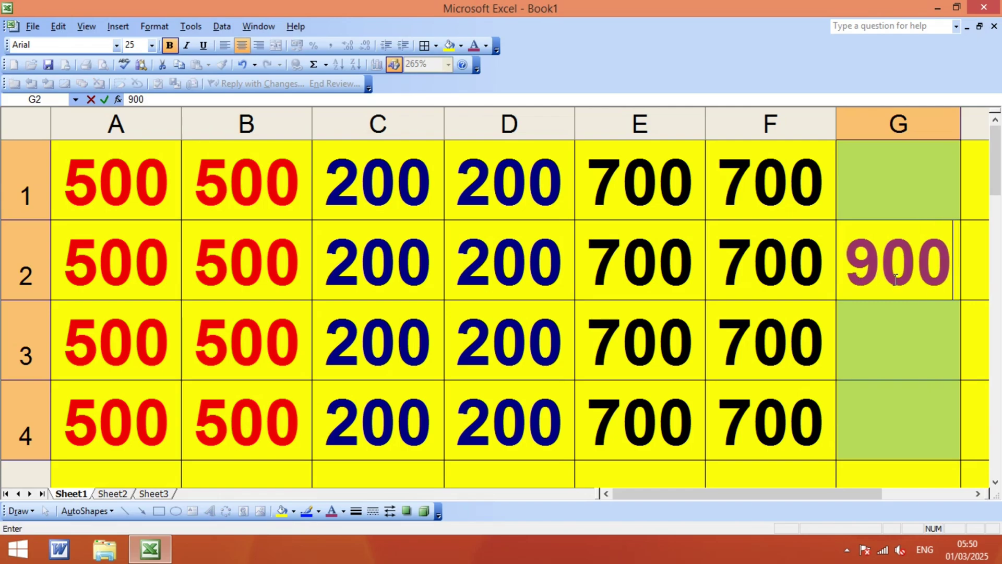
pyautogui.hotkey('ctrl', 'Return')
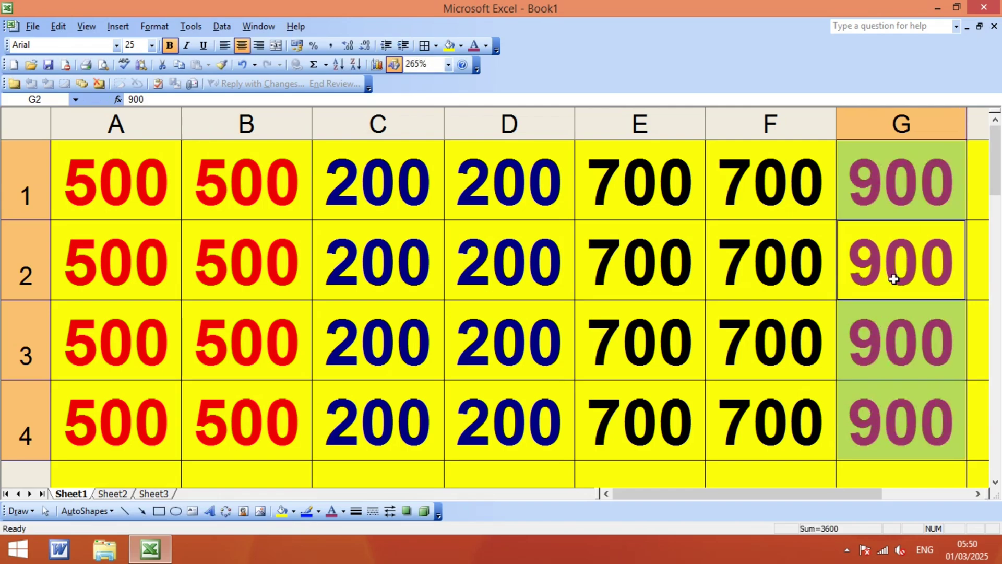
pyautogui.click(678, 290)
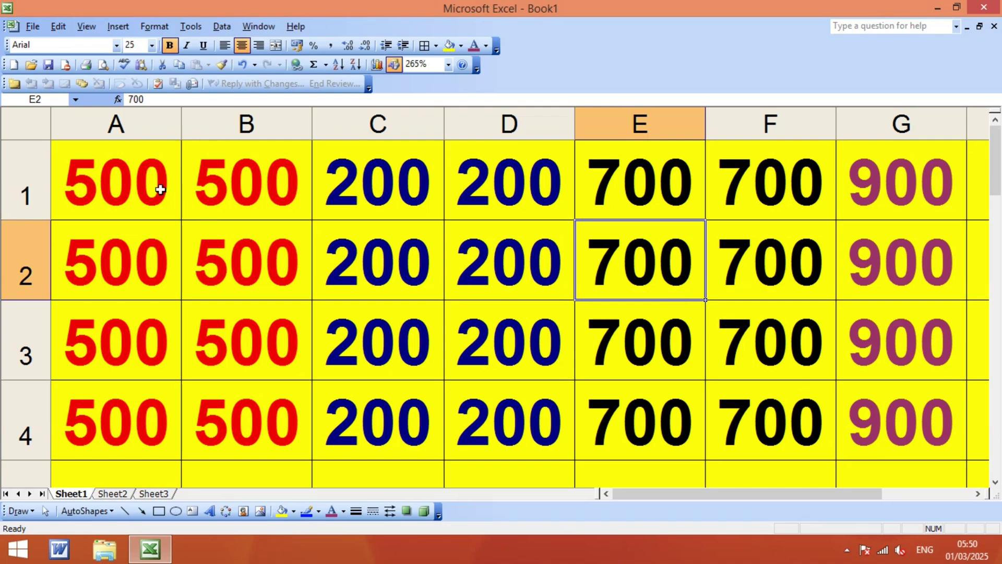
pyautogui.click(77, 172)
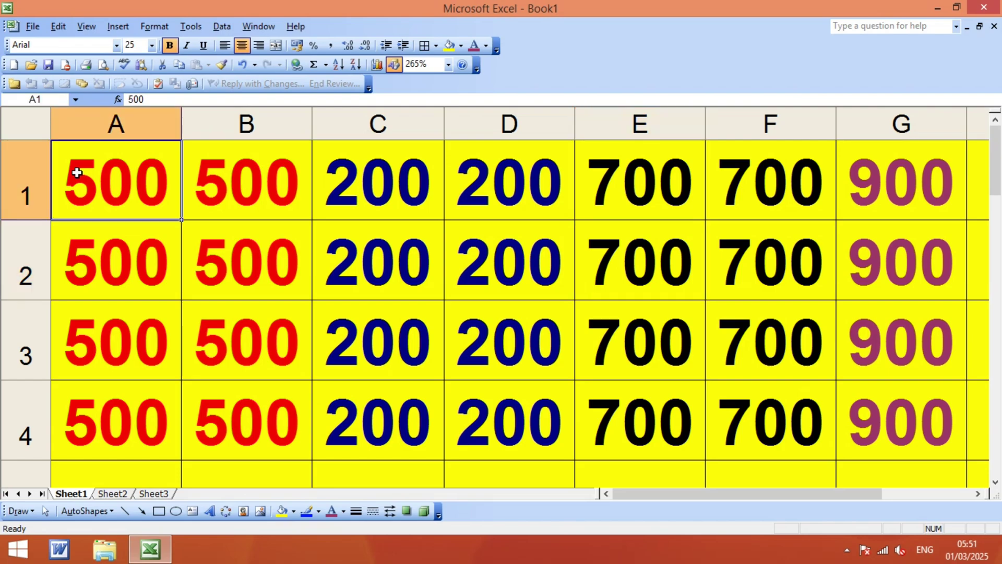
pyautogui.click(259, 180)
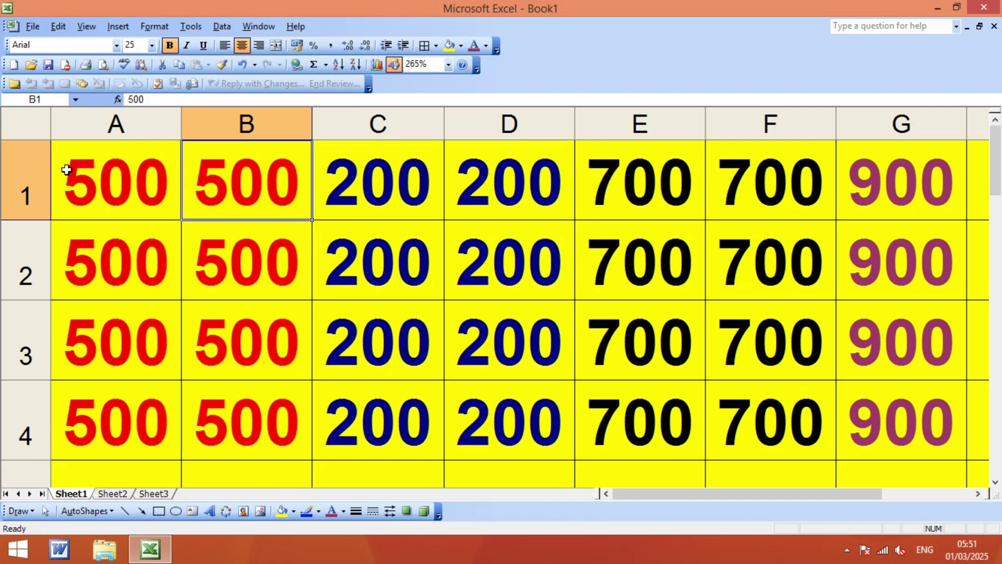
# Fill every cell of the range A1:G4 with 800 in one entry, using C2 as the active cell.
pyautogui.moveTo(63, 164); pyautogui.dragTo(862, 440)
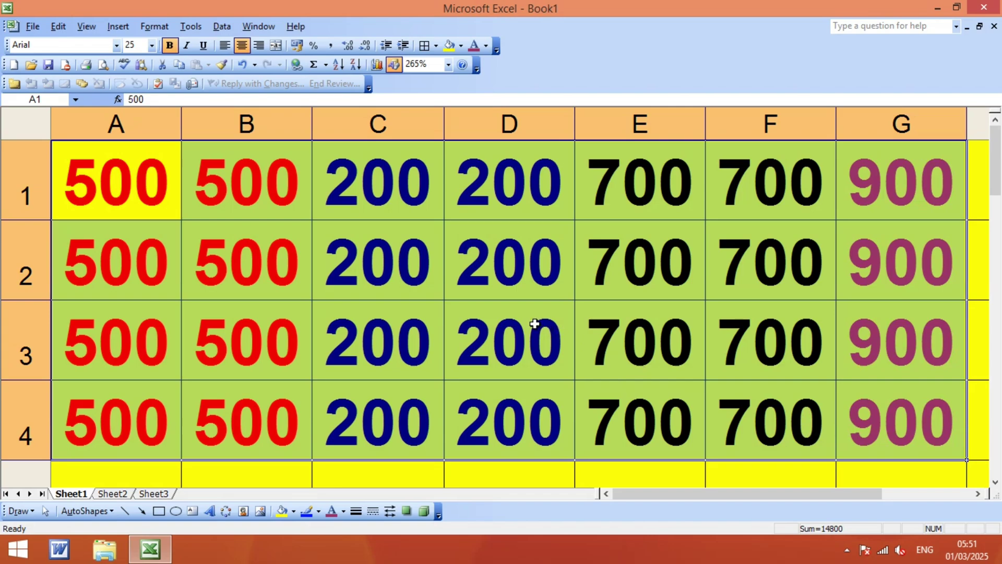
pyautogui.click(398, 263)
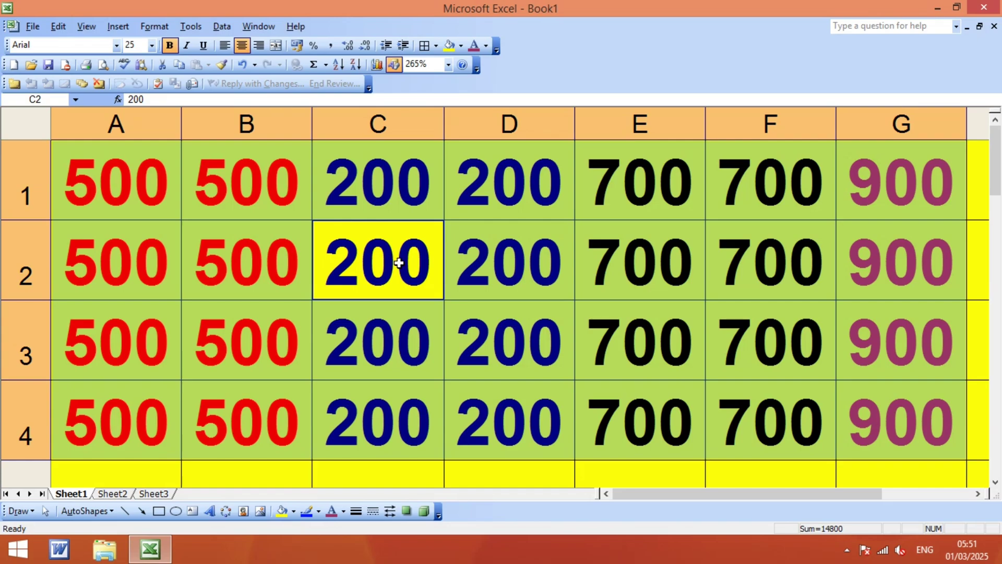
pyautogui.write('800')
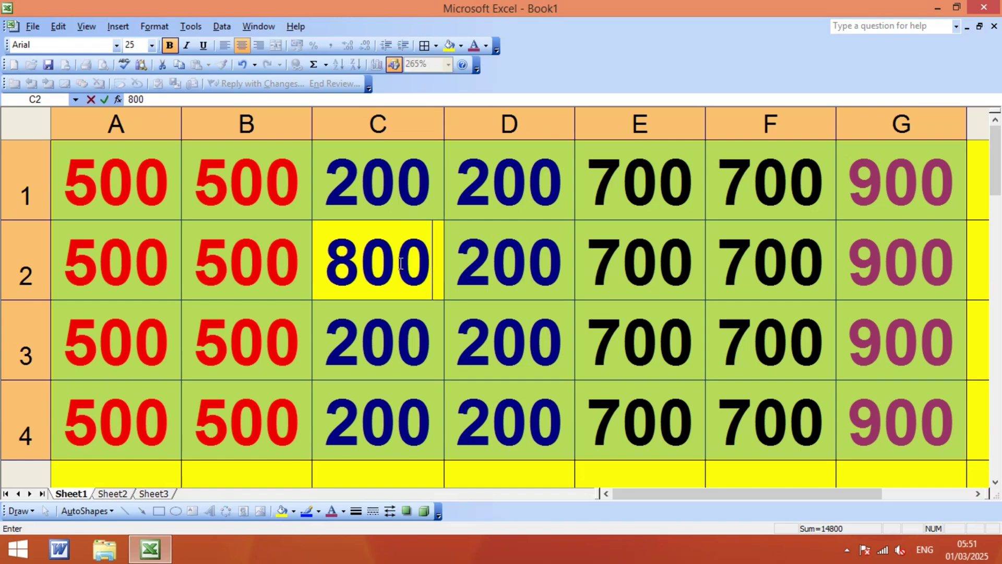
pyautogui.hotkey('ctrl', 'Return')
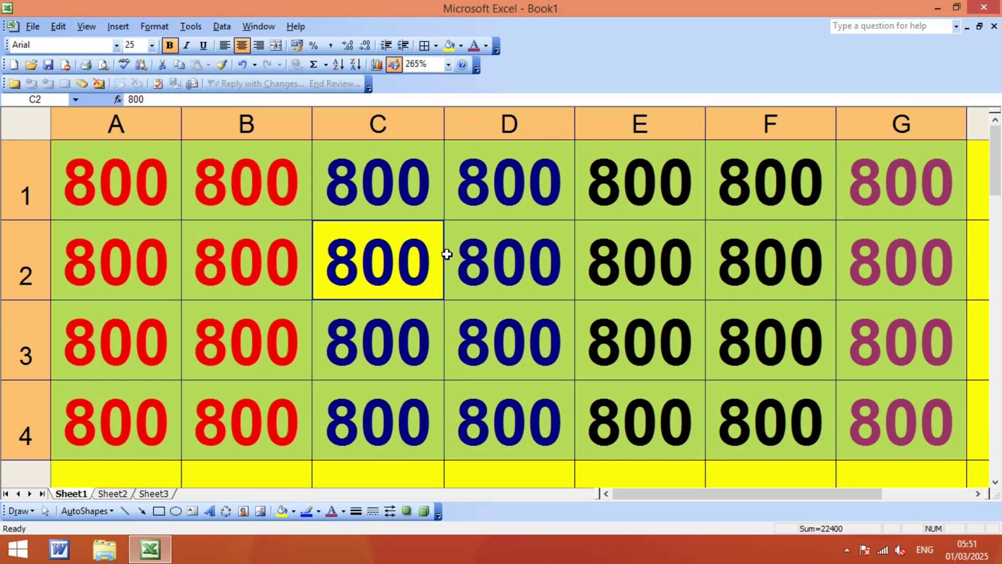
pyautogui.click(469, 270)
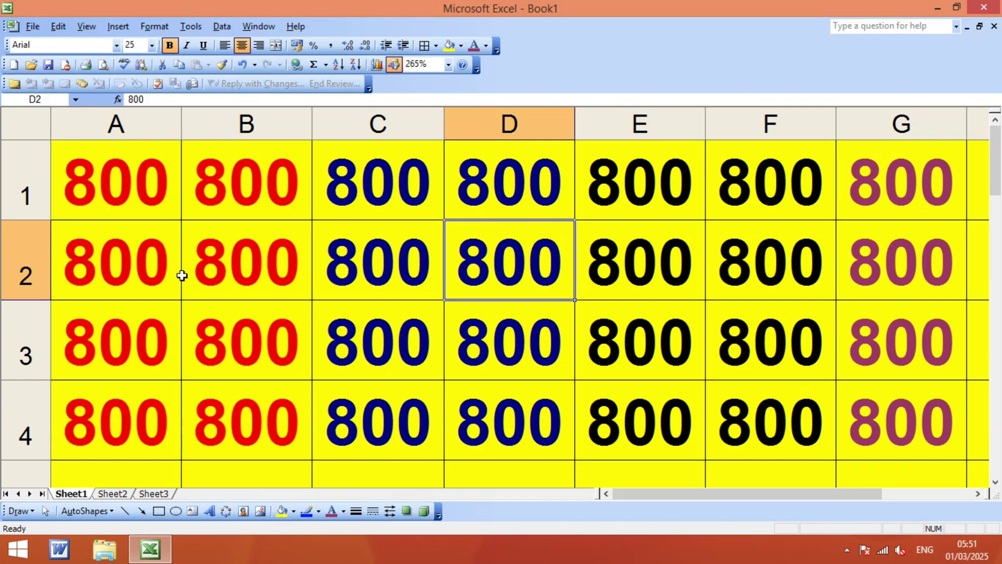
pyautogui.click(133, 192)
pyautogui.click(254, 200)
pyautogui.click(335, 199)
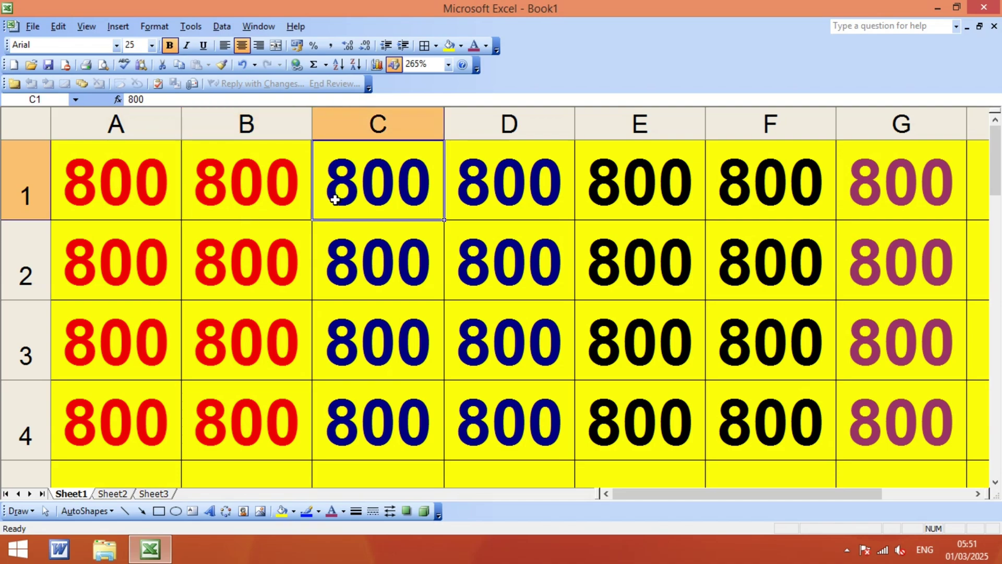
pyautogui.click(126, 175)
pyautogui.click(248, 181)
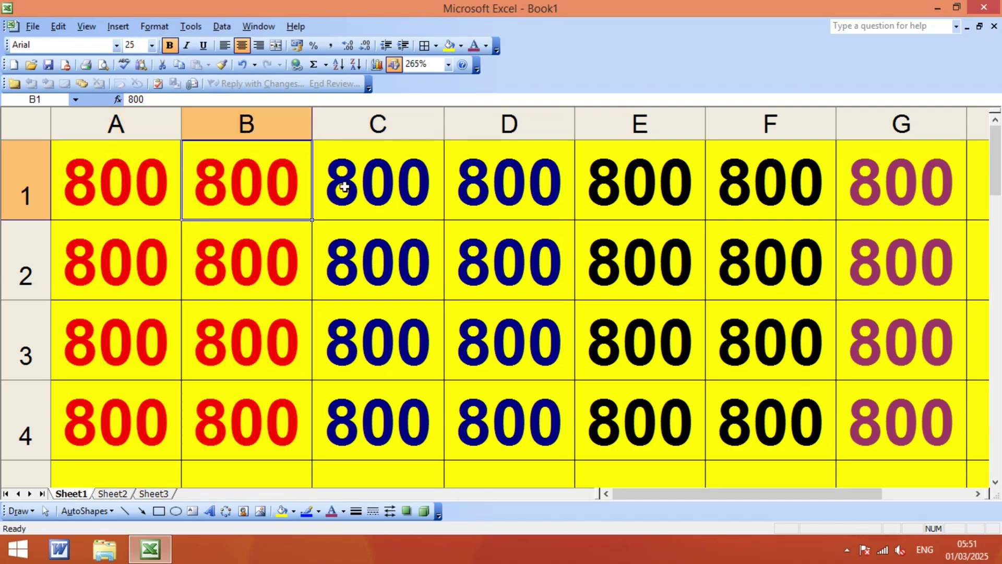
pyautogui.click(369, 187)
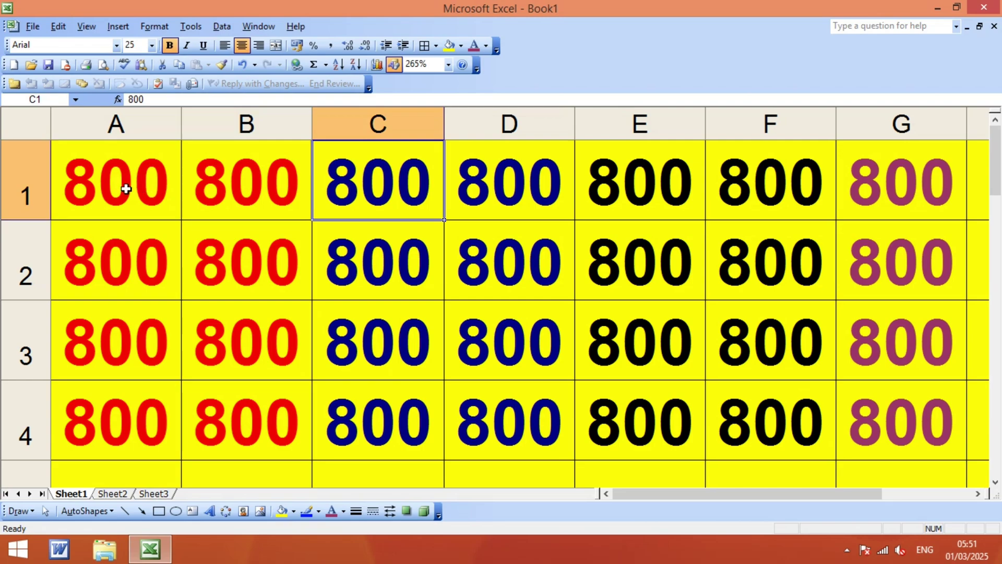
pyautogui.moveTo(101, 182)
pyautogui.mouseDown()
pyautogui.moveTo(199, 209)
pyautogui.moveTo(324, 284)
pyautogui.moveTo(298, 255)
pyautogui.mouseUp()
pyautogui.click(270, 206)
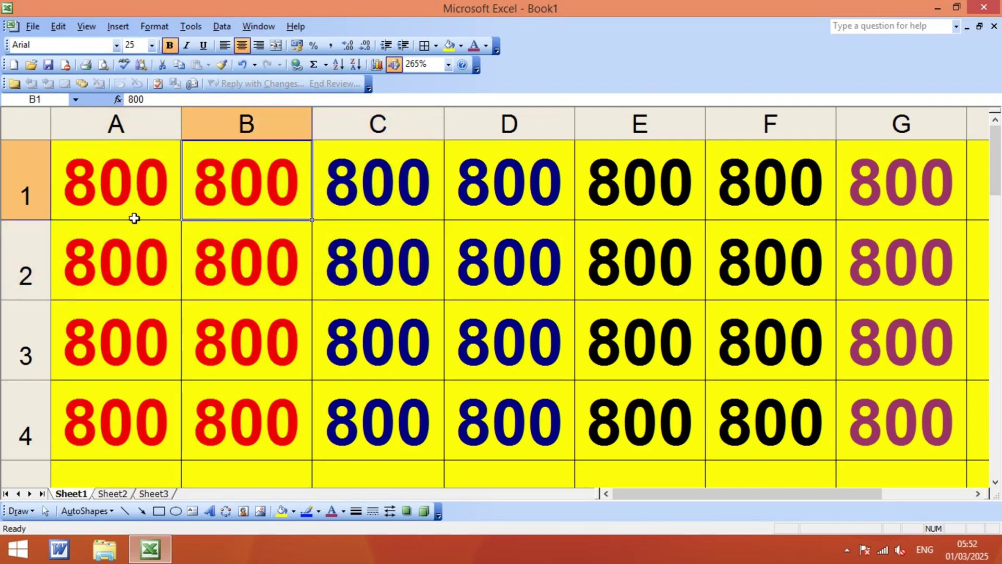
# Fill every cell of the range A1:D4 with 100 in one entry, using C2 as the active cell.
pyautogui.moveTo(77, 183); pyautogui.dragTo(486, 410)
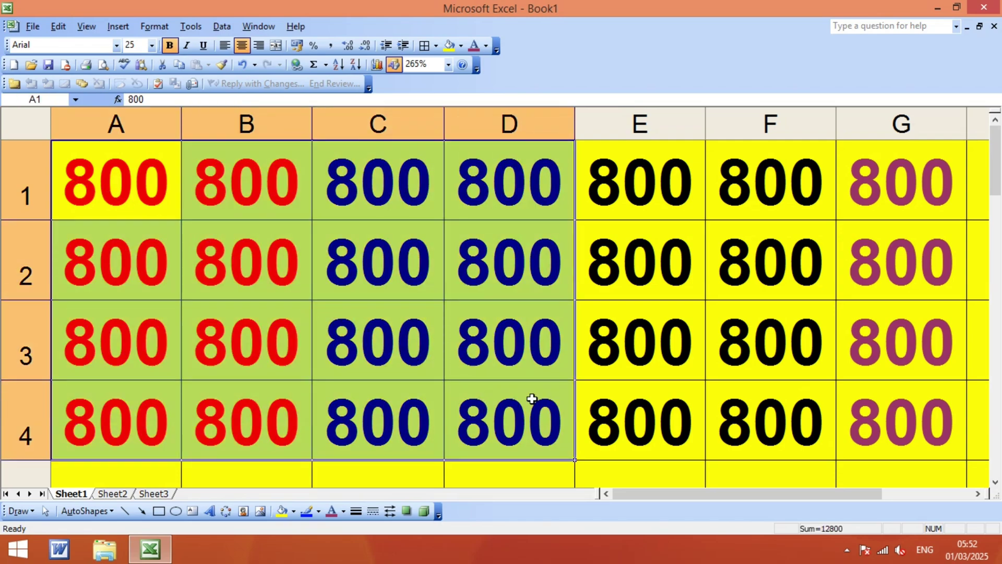
pyautogui.keyDown('ctrl'); pyautogui.click(373, 266); pyautogui.keyUp('ctrl')
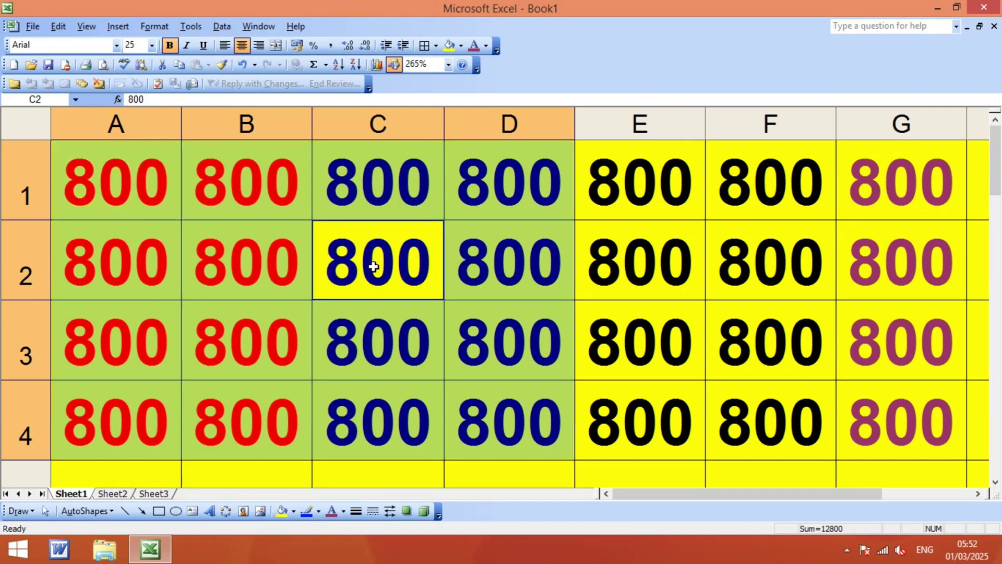
pyautogui.write('100')
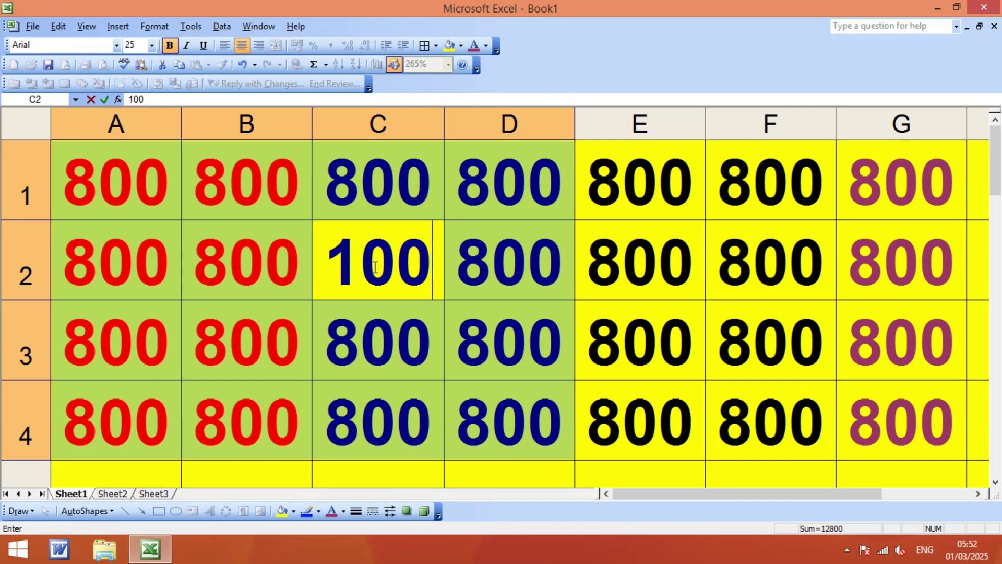
pyautogui.hotkey('ctrl', 'Return')
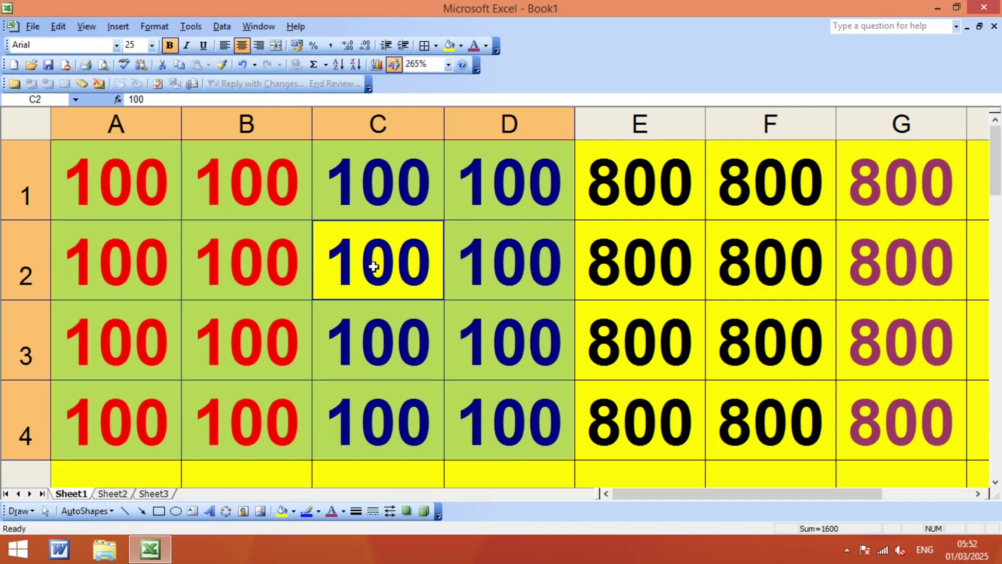
pyautogui.click(496, 264)
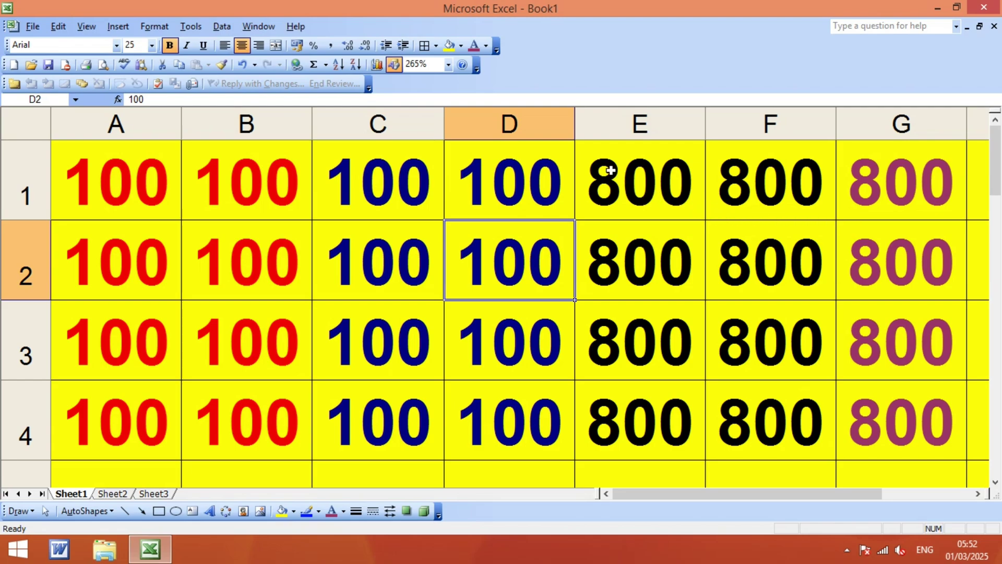
# Fill every cell of the range E1:G4 with 200 in one entry, using F2 as the active cell.
pyautogui.moveTo(610, 170); pyautogui.dragTo(887, 394)
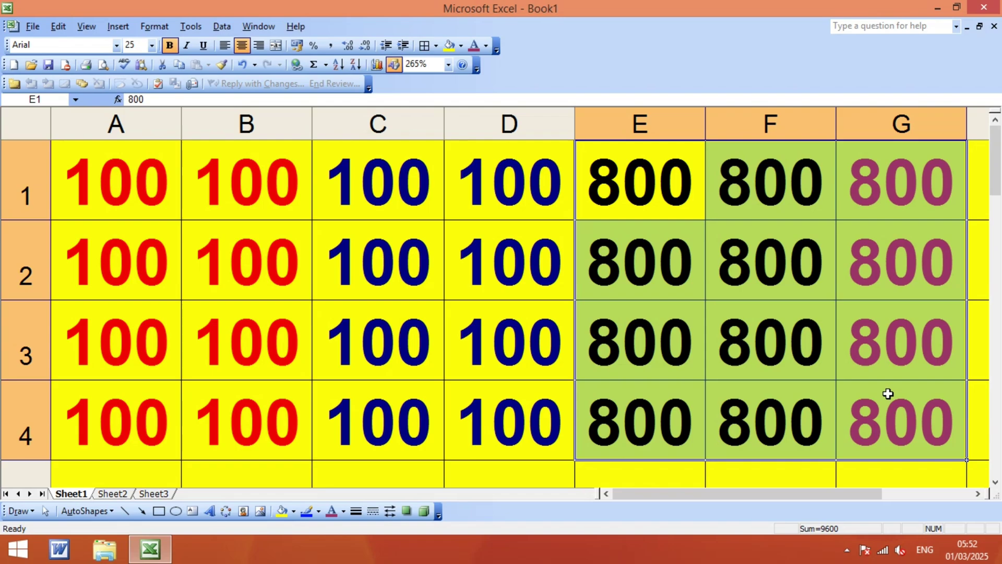
pyautogui.click(788, 274)
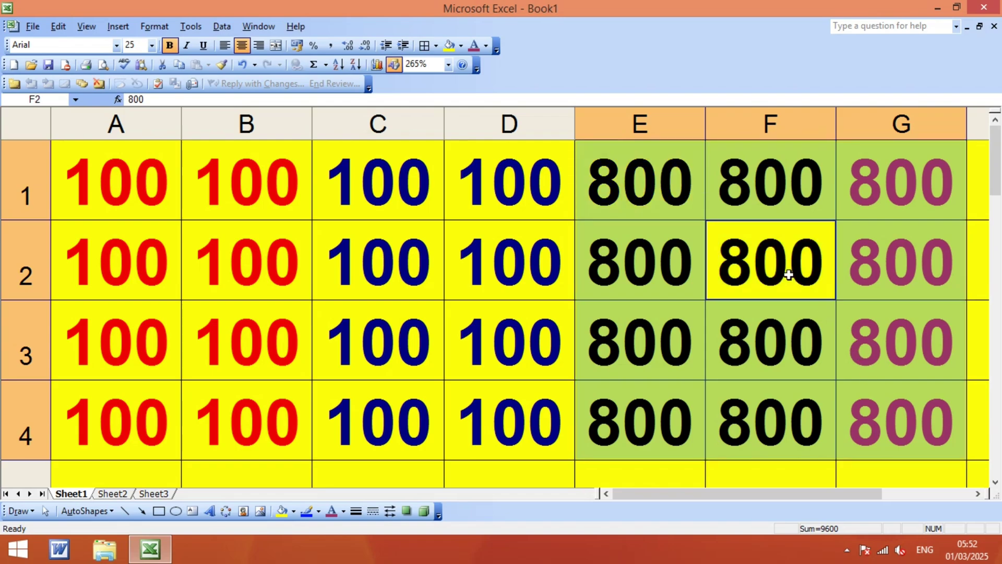
pyautogui.write('20')
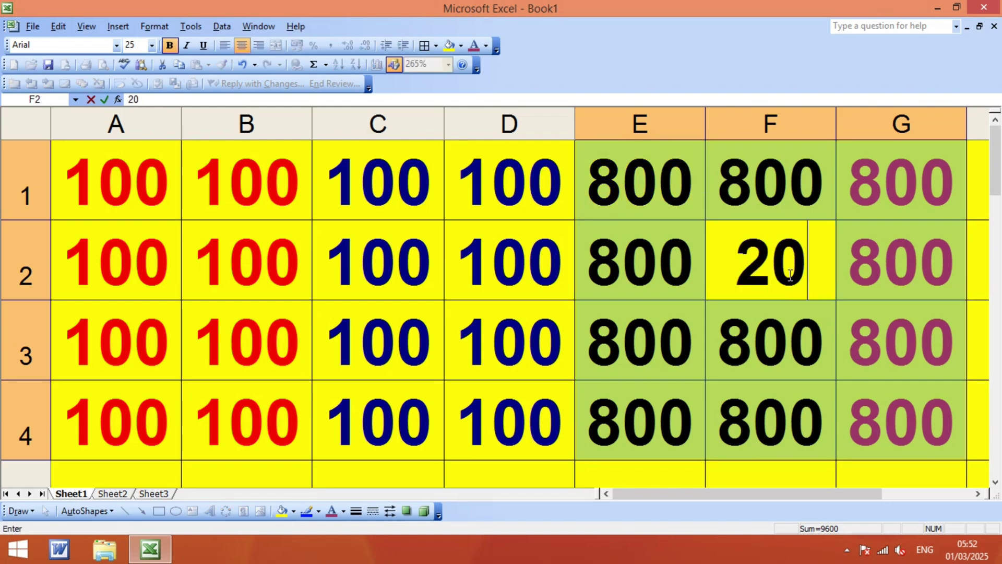
pyautogui.write('0')
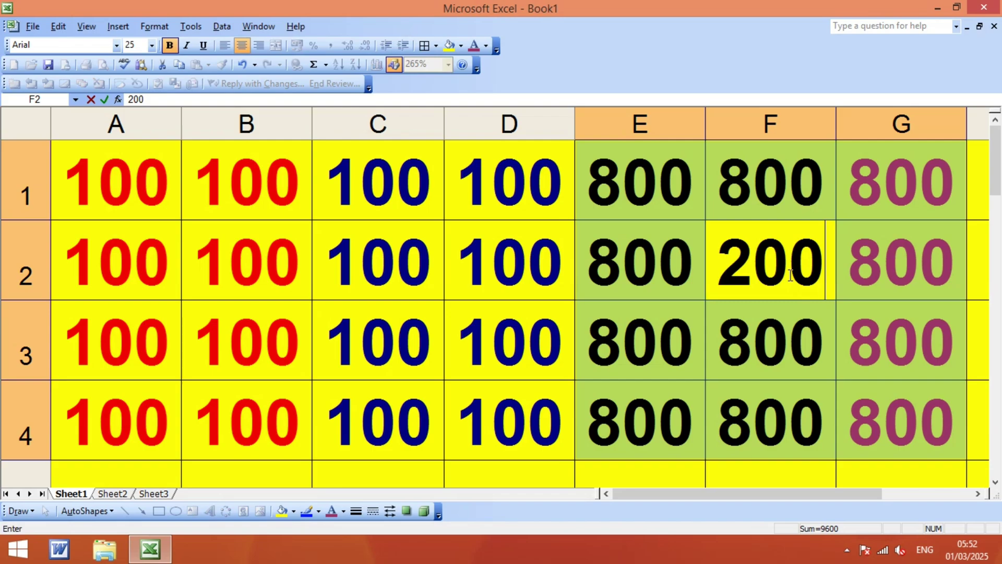
pyautogui.hotkey('ctrl', 'Return')
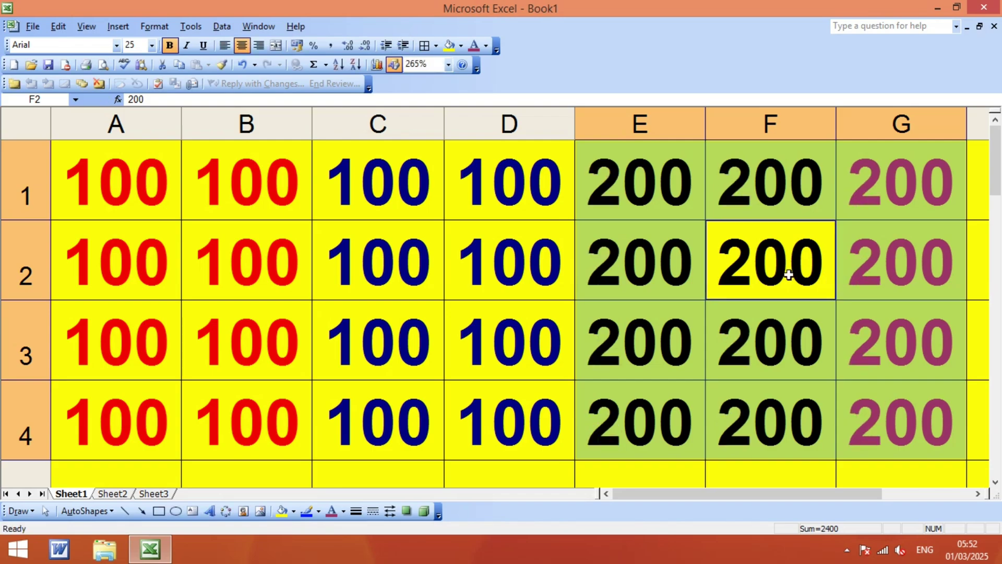
pyautogui.click(752, 281)
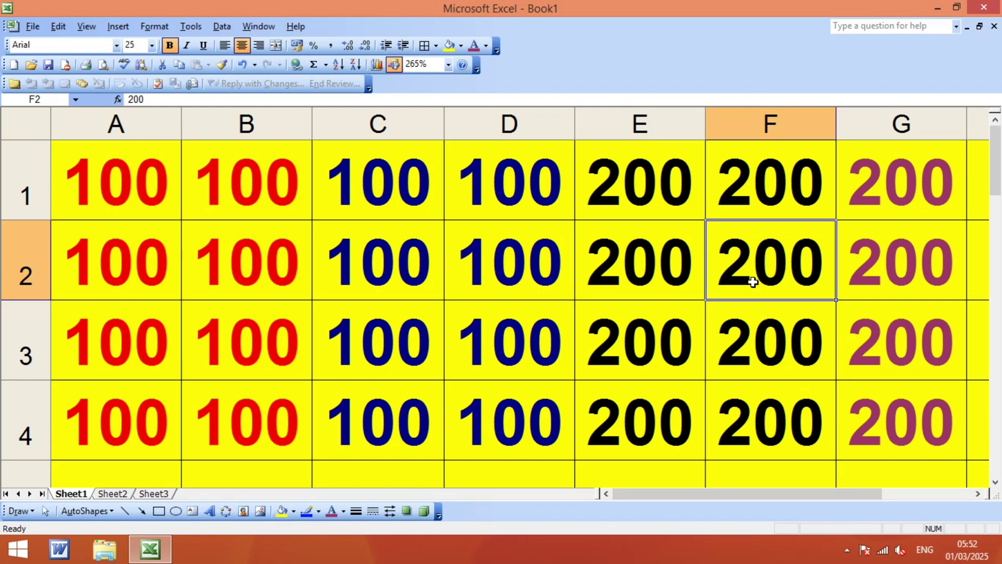
pyautogui.scroll(-1, 724, 257)
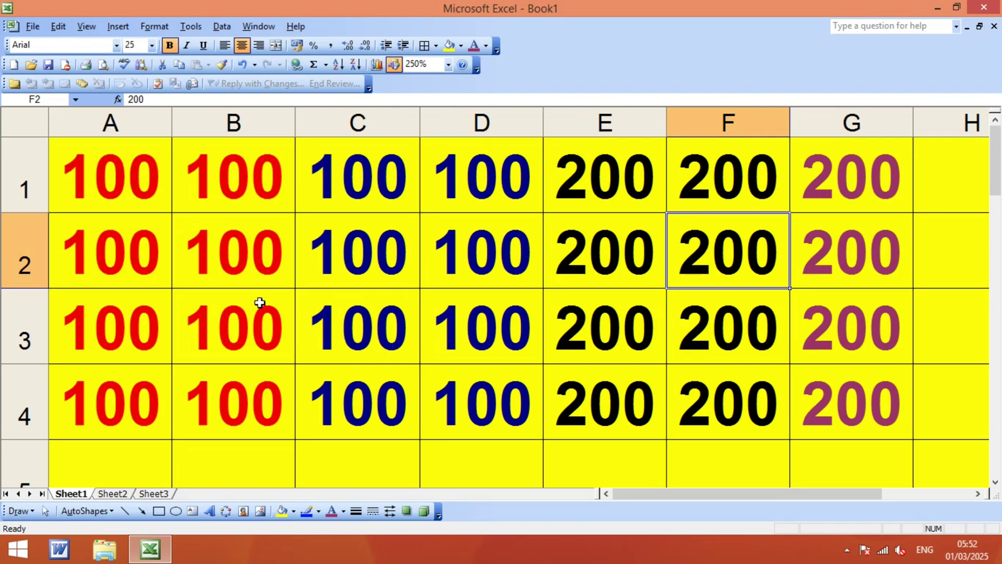
pyautogui.moveTo(78, 167); pyautogui.dragTo(238, 249)
pyautogui.click(364, 239)
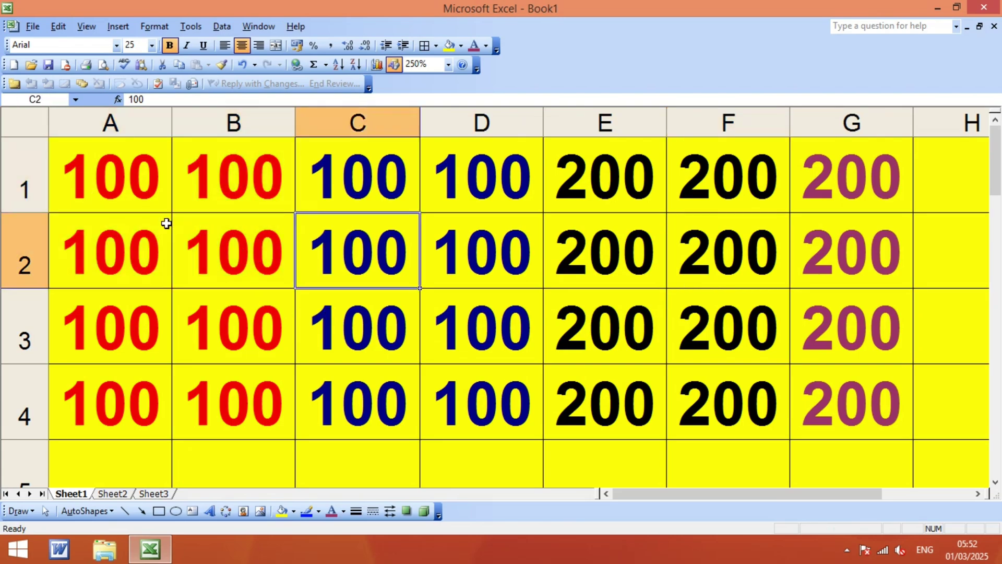
pyautogui.moveTo(85, 174); pyautogui.dragTo(177, 194)
pyautogui.click(292, 283)
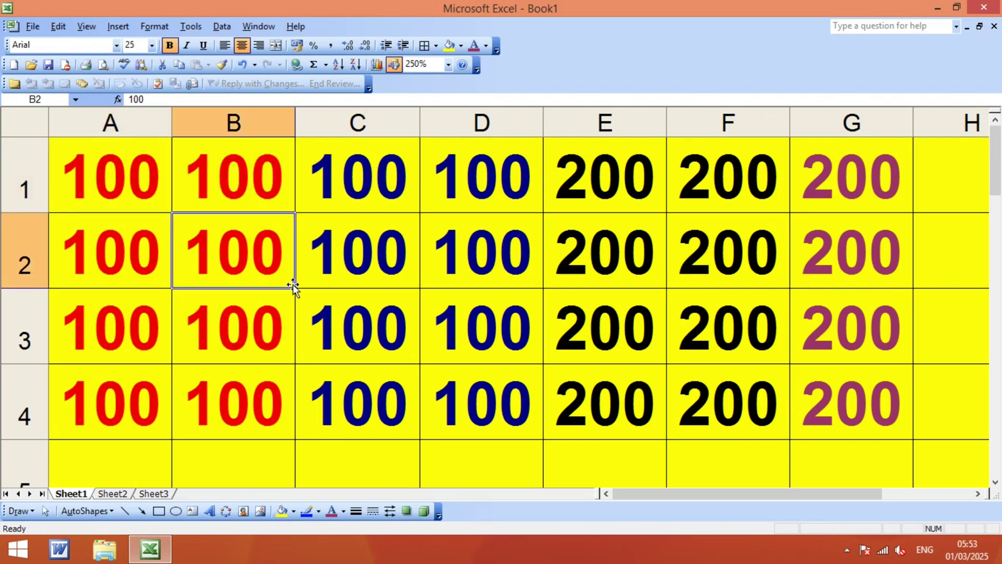
pyautogui.click(368, 253)
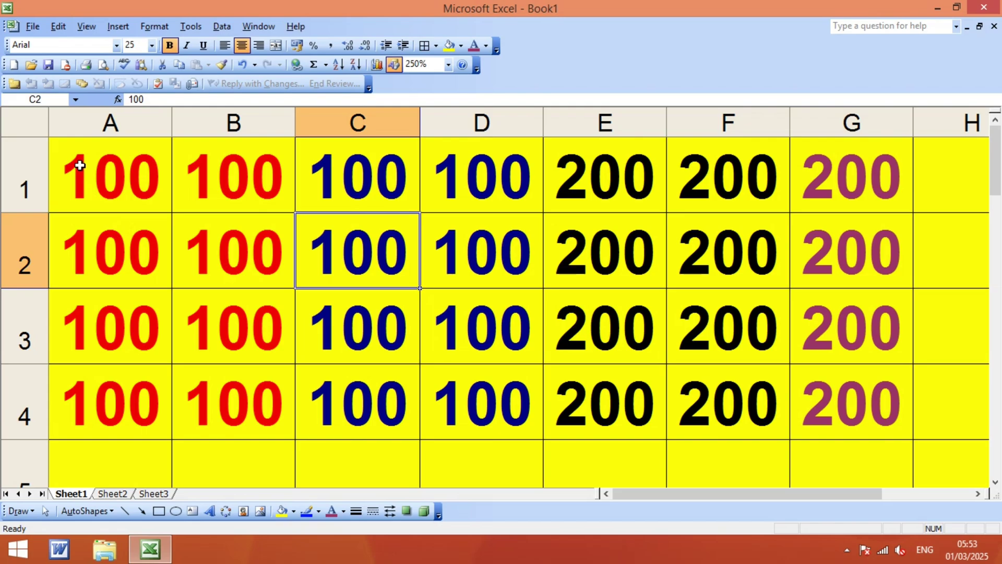
pyautogui.moveTo(78, 160); pyautogui.dragTo(380, 412)
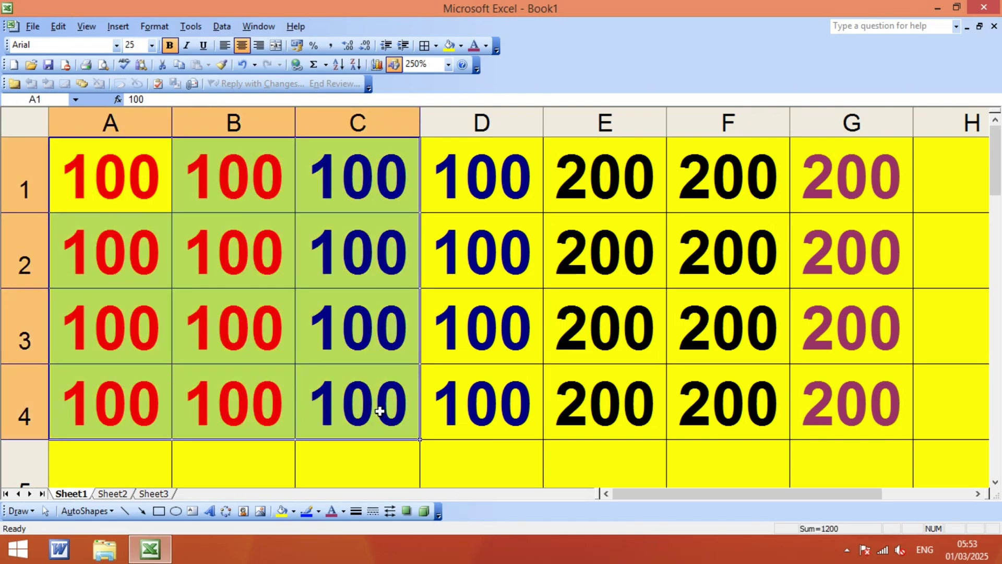
pyautogui.click(636, 306)
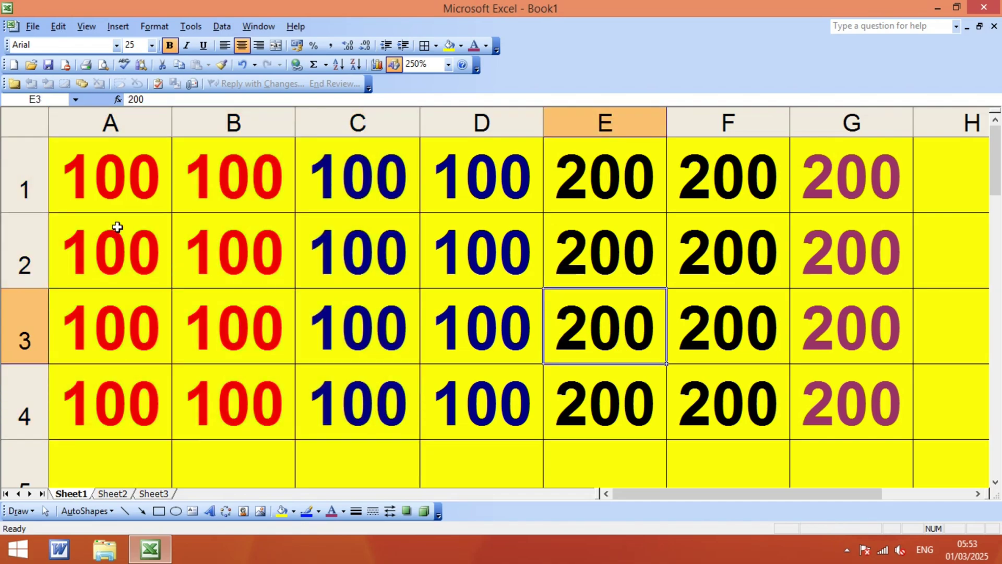
# Fill every cell of the range A1:G4 with the same first name in capitals in one entry, using D3 as the active cell.
pyautogui.click(75, 150)
pyautogui.moveTo(127, 215); pyautogui.dragTo(789, 405)
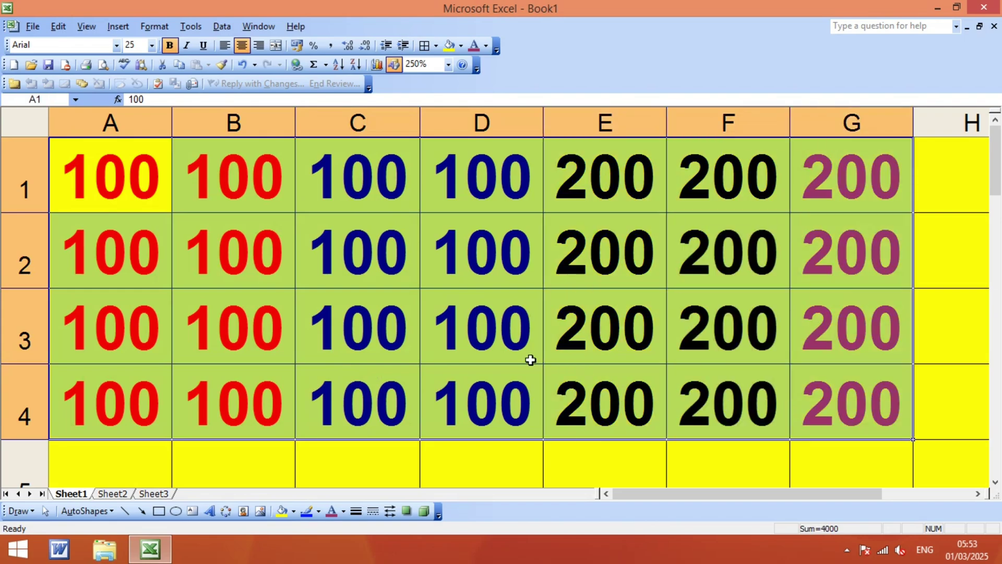
pyautogui.click(491, 339)
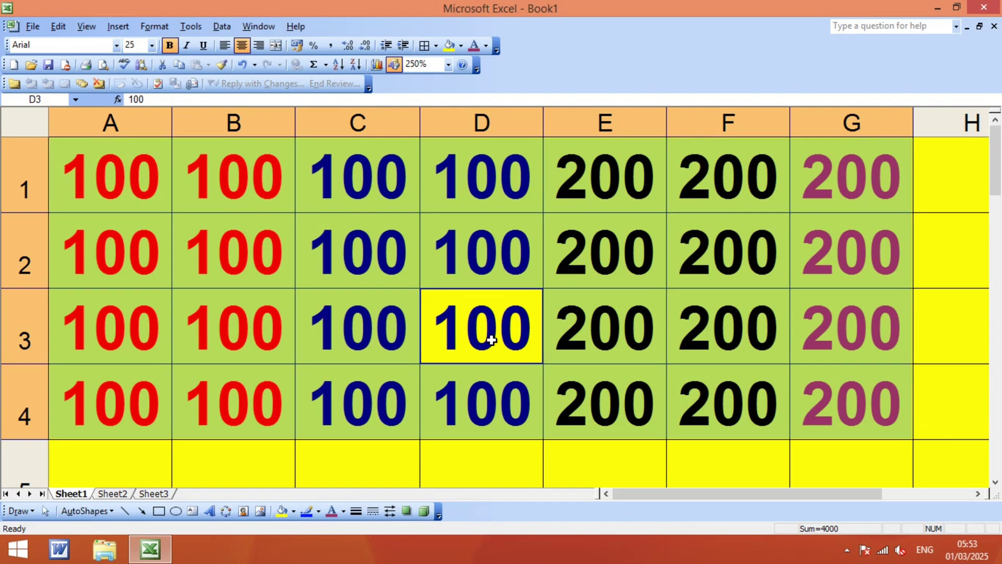
pyautogui.press('capslock')
pyautogui.write('AN')
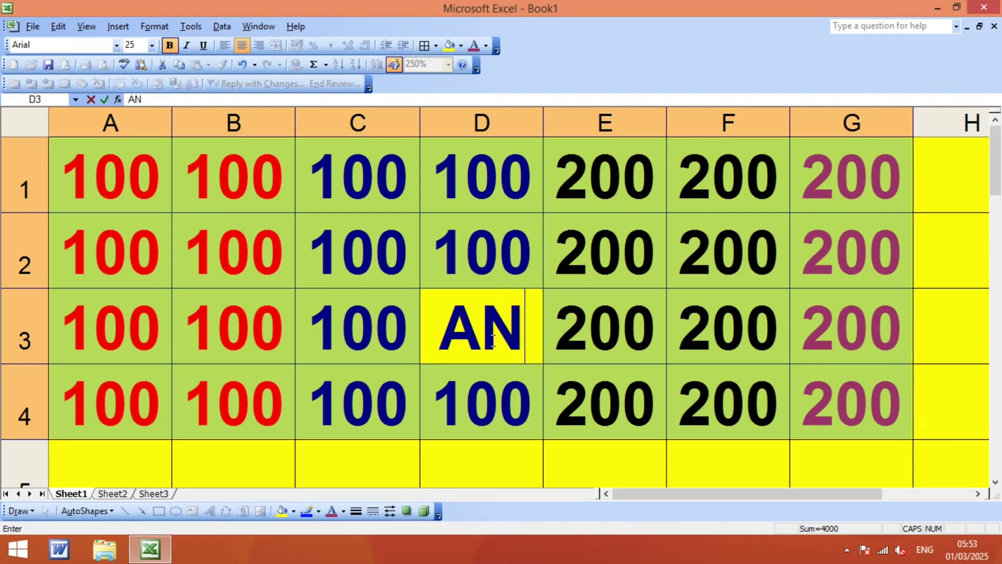
pyautogui.write('U')
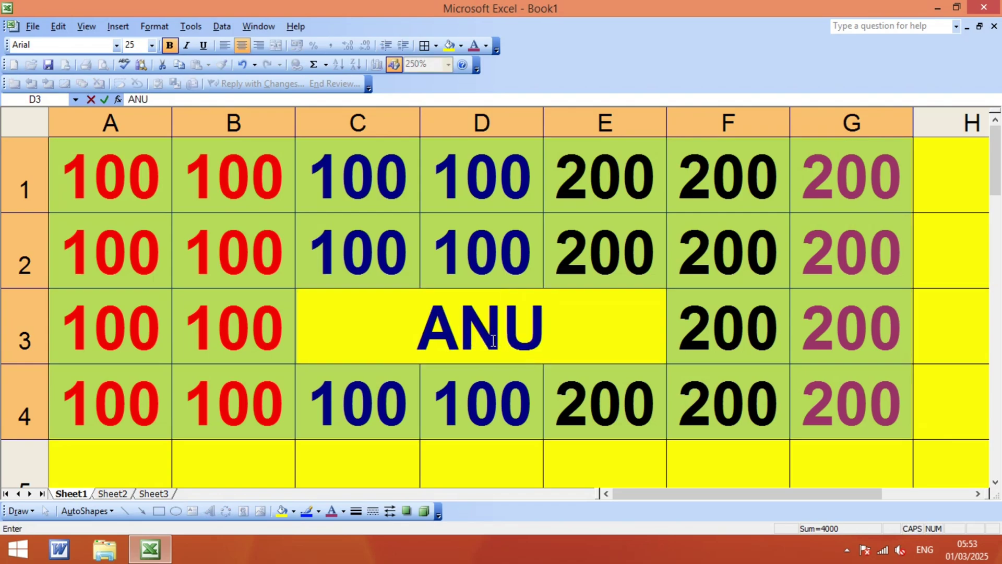
pyautogui.hotkey('ctrl', 'Return')
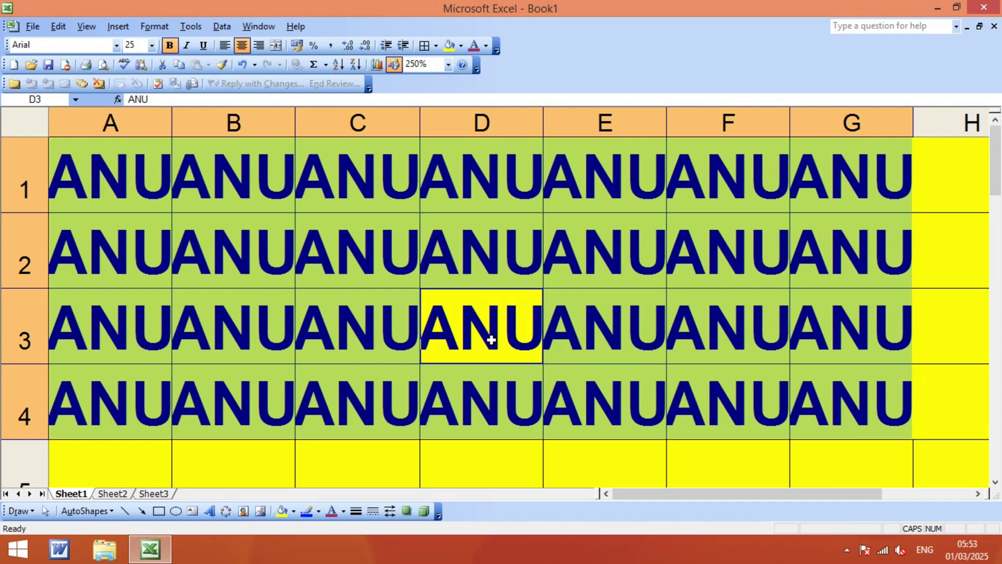
pyautogui.click(385, 306)
pyautogui.click(637, 312)
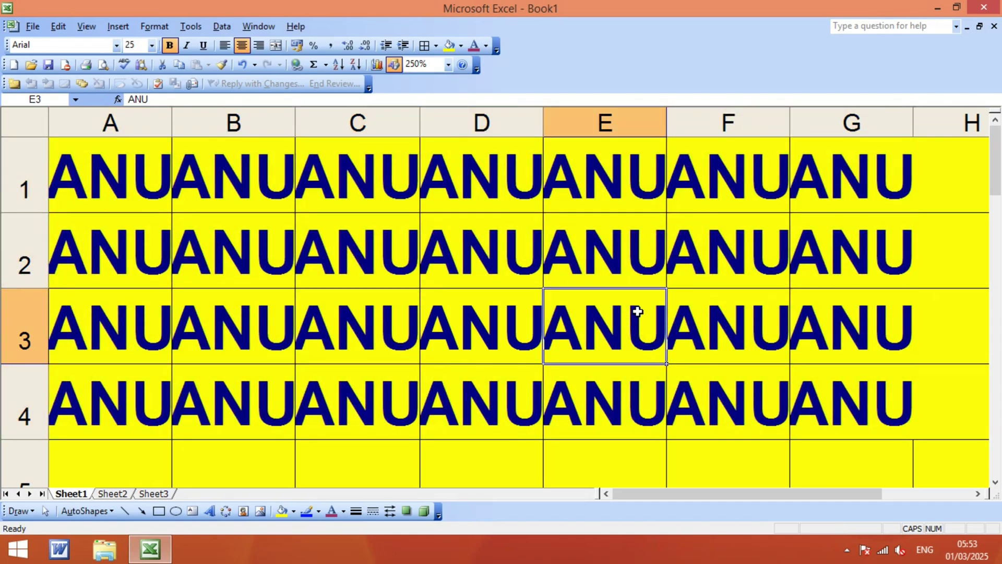
# Widen columns A through G so that each name fits inside its own cell with a little space.
pyautogui.scroll(-1, 501, 229)
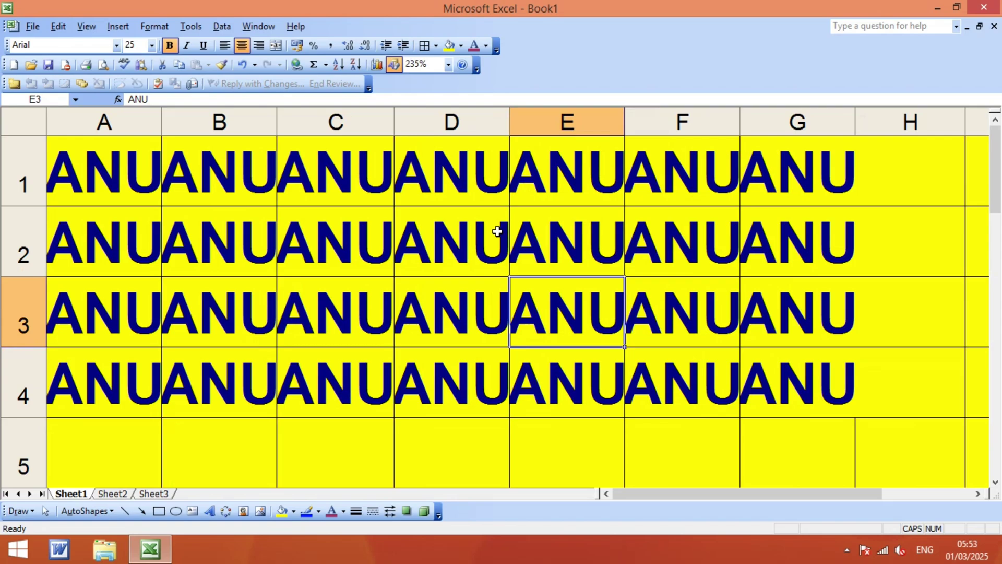
pyautogui.click(610, 250)
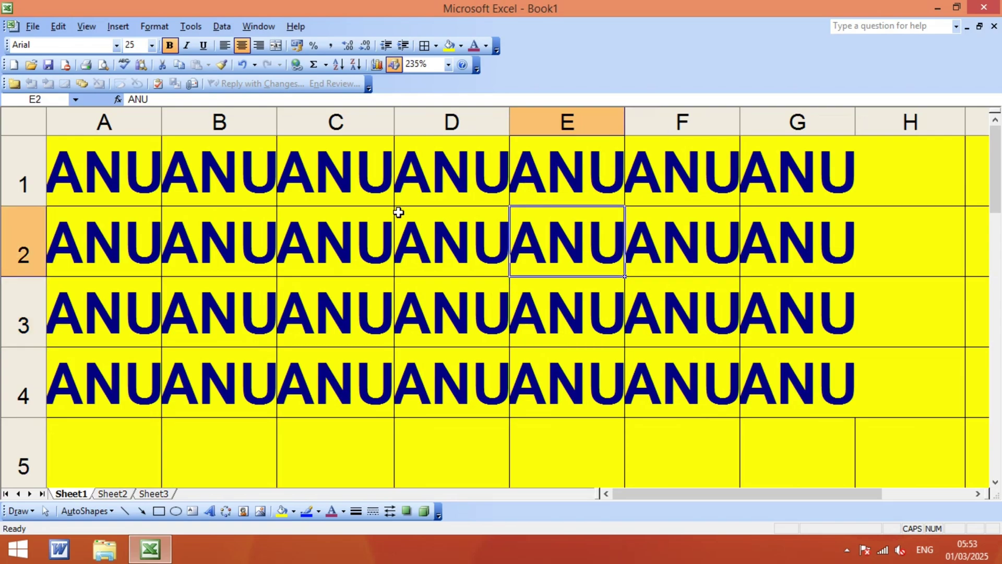
pyautogui.moveTo(276, 121); pyautogui.dragTo(285, 120)
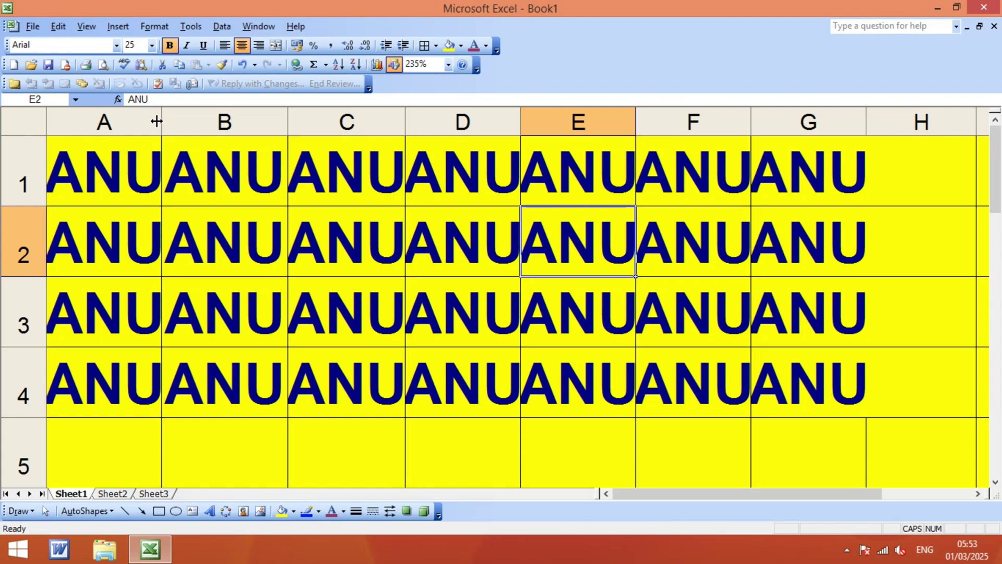
pyautogui.moveTo(162, 121); pyautogui.dragTo(164, 121)
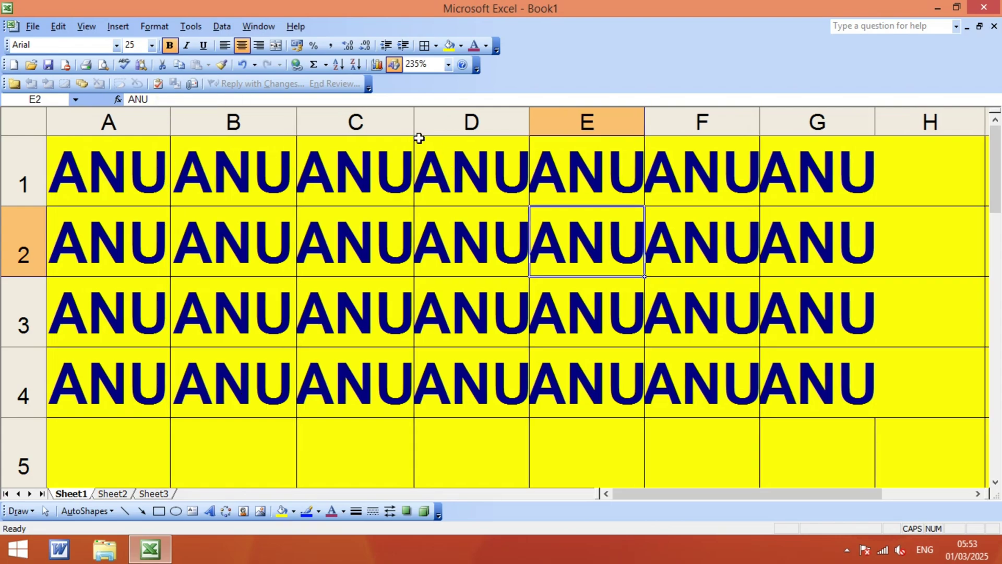
pyautogui.moveTo(413, 127); pyautogui.dragTo(429, 124)
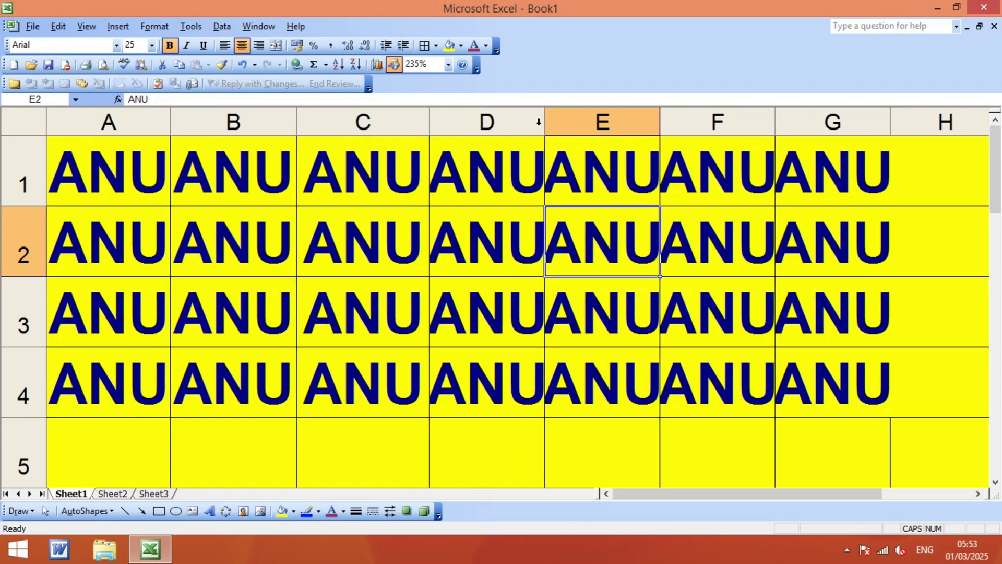
pyautogui.moveTo(541, 124); pyautogui.dragTo(561, 122)
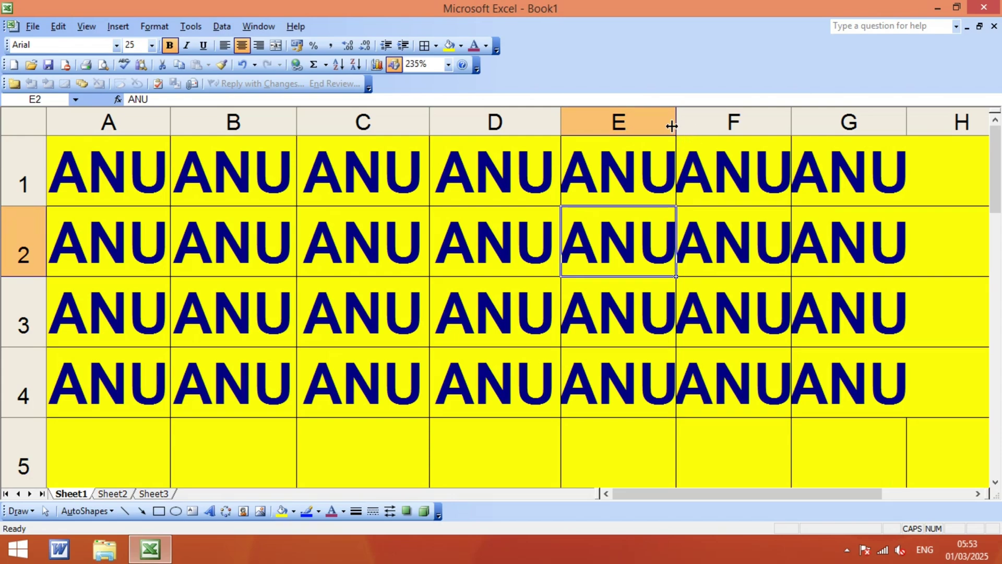
pyautogui.moveTo(677, 125); pyautogui.dragTo(692, 125)
pyautogui.moveTo(800, 127); pyautogui.dragTo(818, 129)
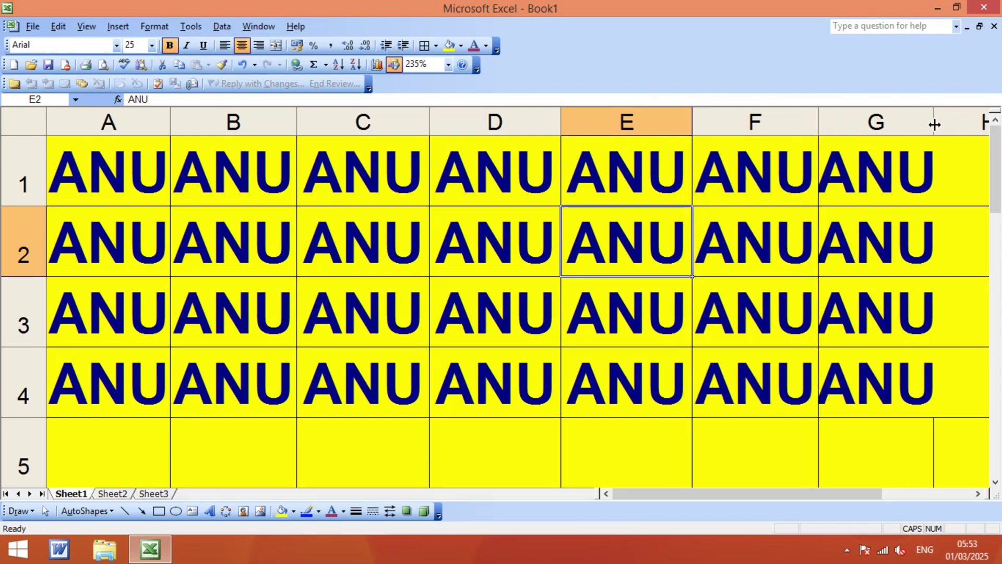
pyautogui.moveTo(944, 124); pyautogui.dragTo(953, 124)
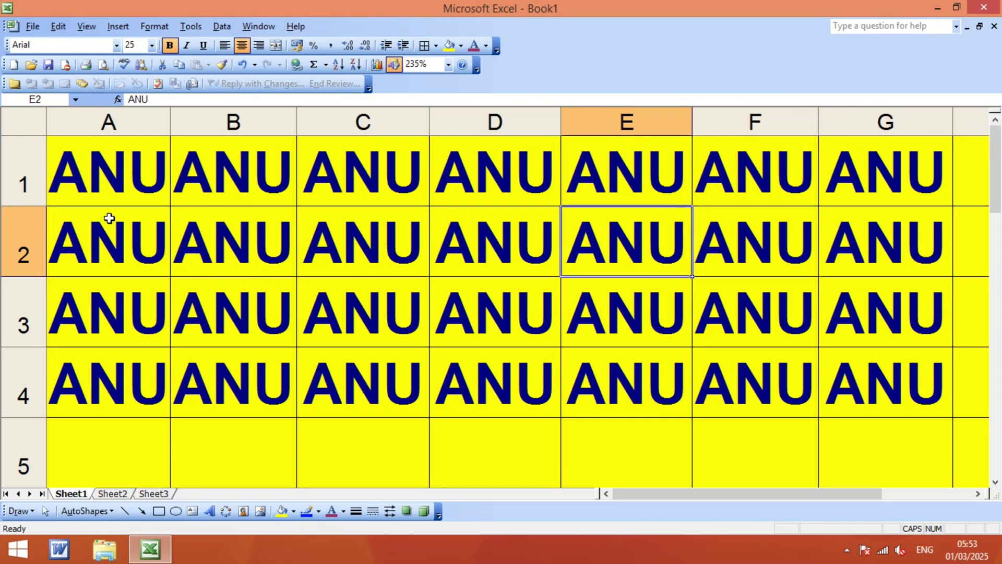
# Fill every cell of the range A1:G1 with the same surname in capitals in one entry, using D1 as the active cell.
pyautogui.click(79, 166)
pyautogui.moveTo(79, 166); pyautogui.dragTo(890, 161)
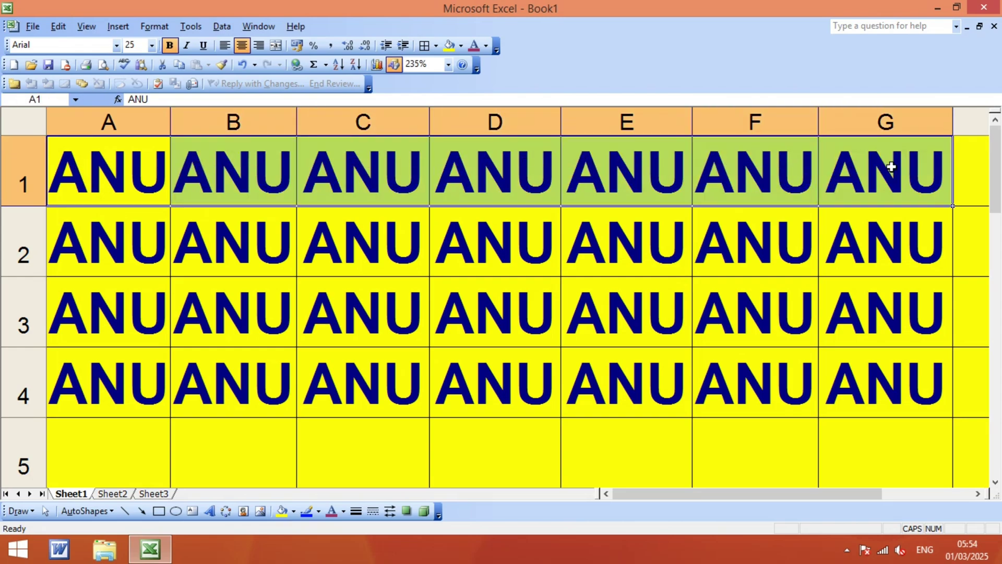
pyautogui.click(499, 185)
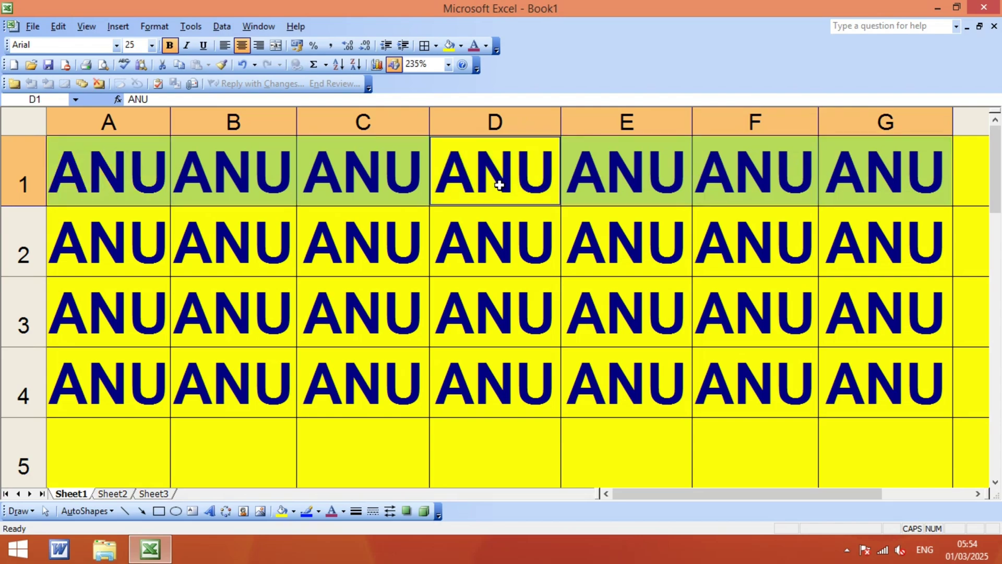
pyautogui.write('RAO')
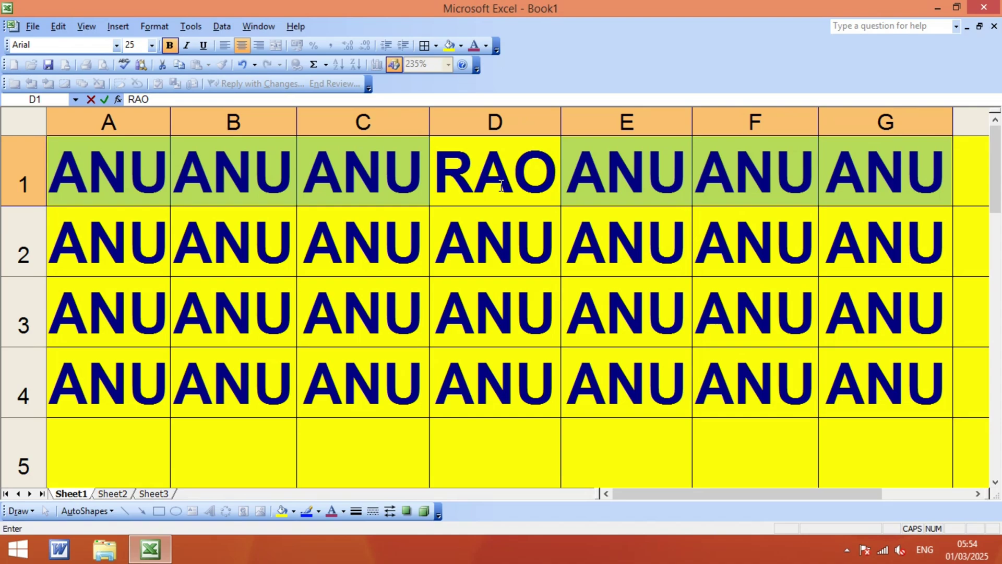
pyautogui.hotkey('ctrl', 'Return')
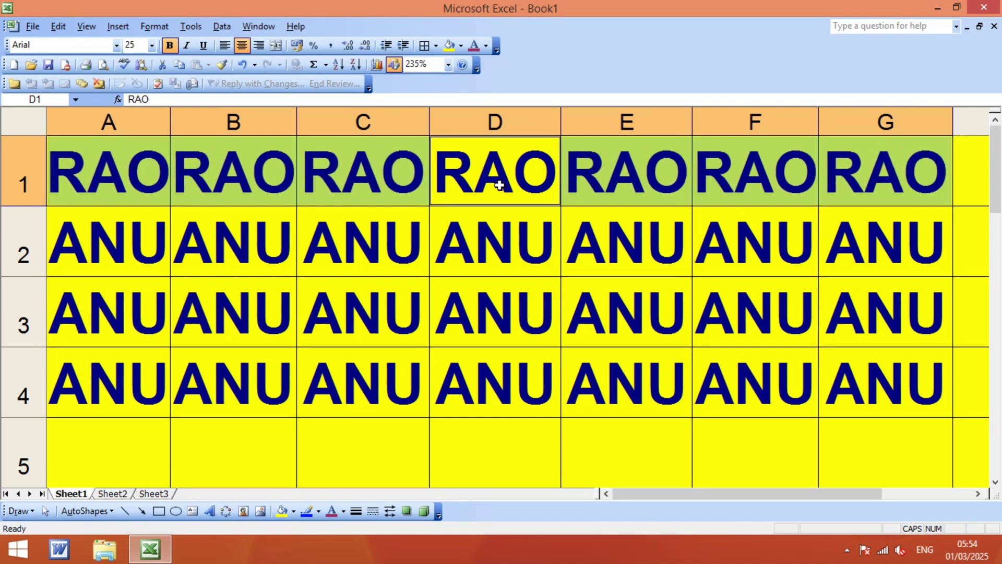
pyautogui.click(535, 240)
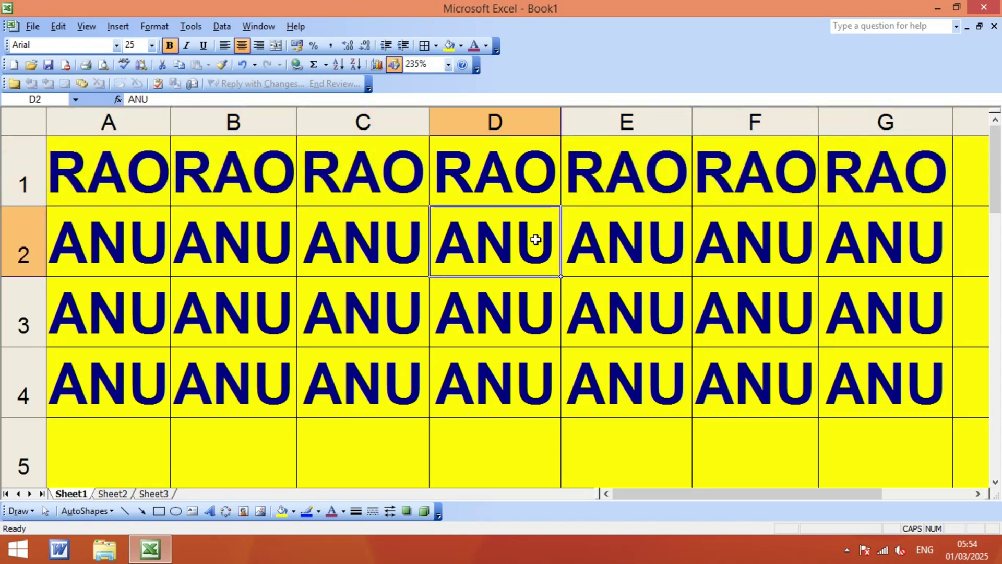
# Fill every cell of the range A2:G2 with another first name in capitals in one entry, using D2 as the active cell.
pyautogui.click(101, 246)
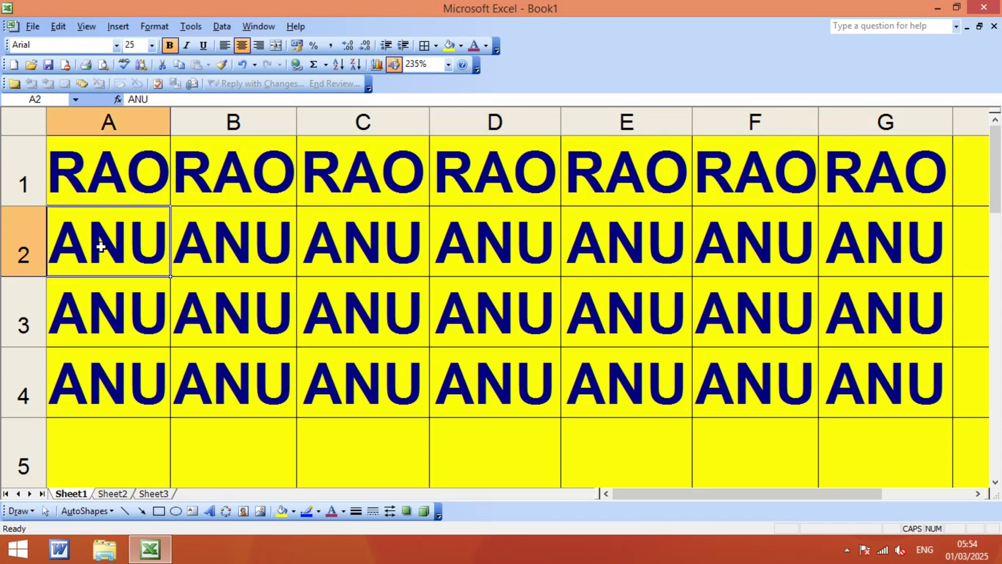
pyautogui.moveTo(101, 247); pyautogui.dragTo(867, 238)
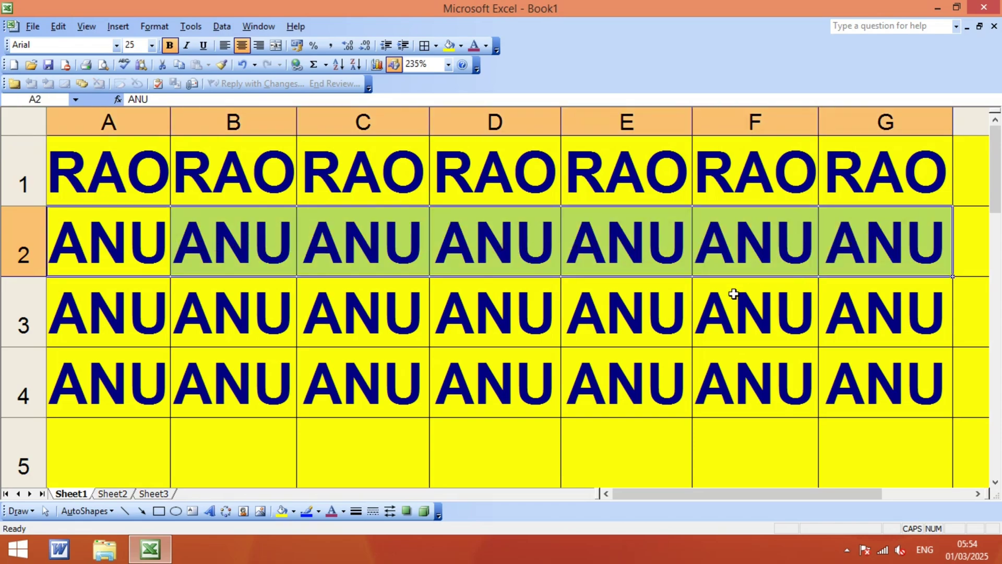
pyautogui.keyDown('ctrl'); pyautogui.click(508, 247); pyautogui.keyUp('ctrl')
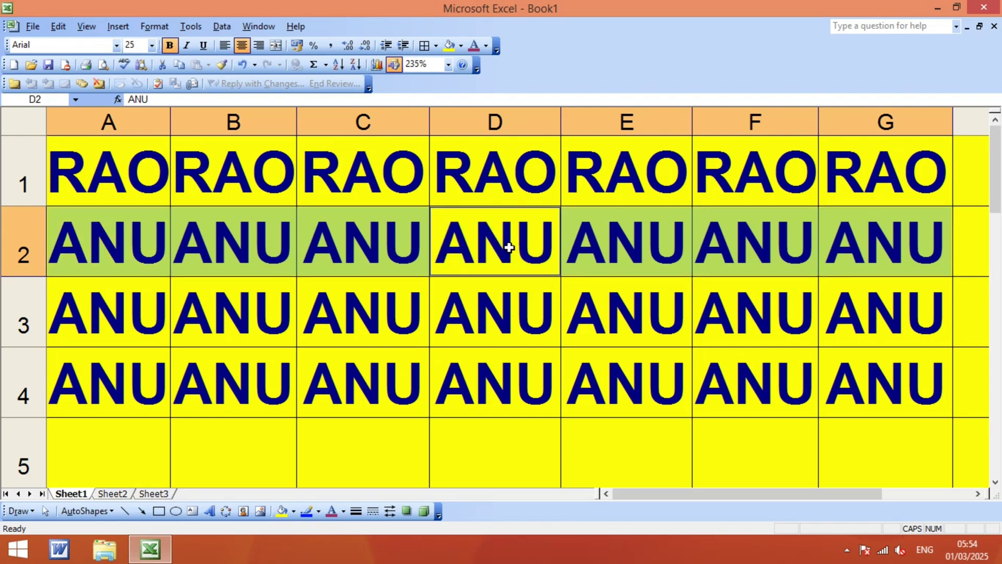
pyautogui.write('PR')
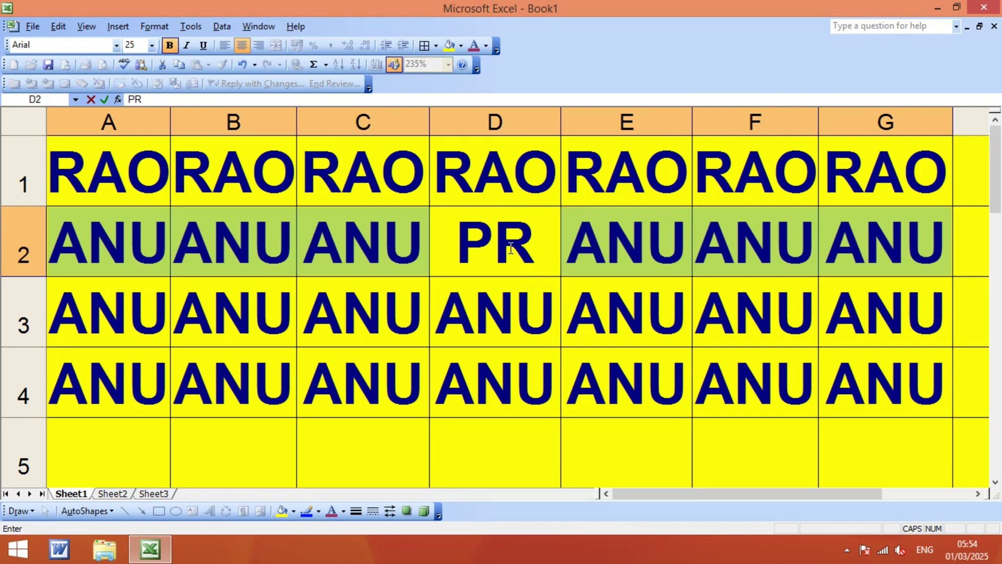
pyautogui.write('IYA')
pyautogui.hotkey('ctrl', 'Return')
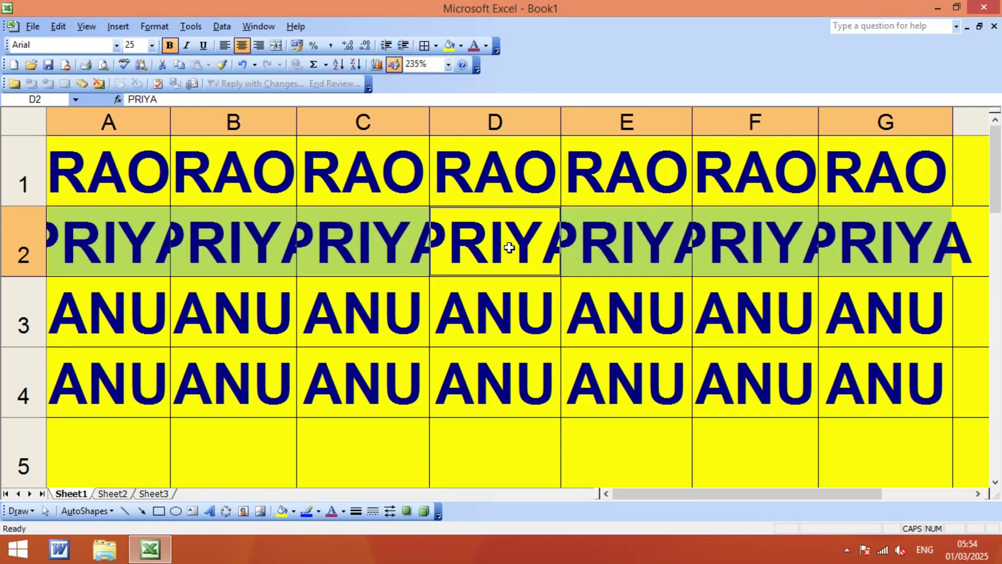
pyautogui.click(540, 316)
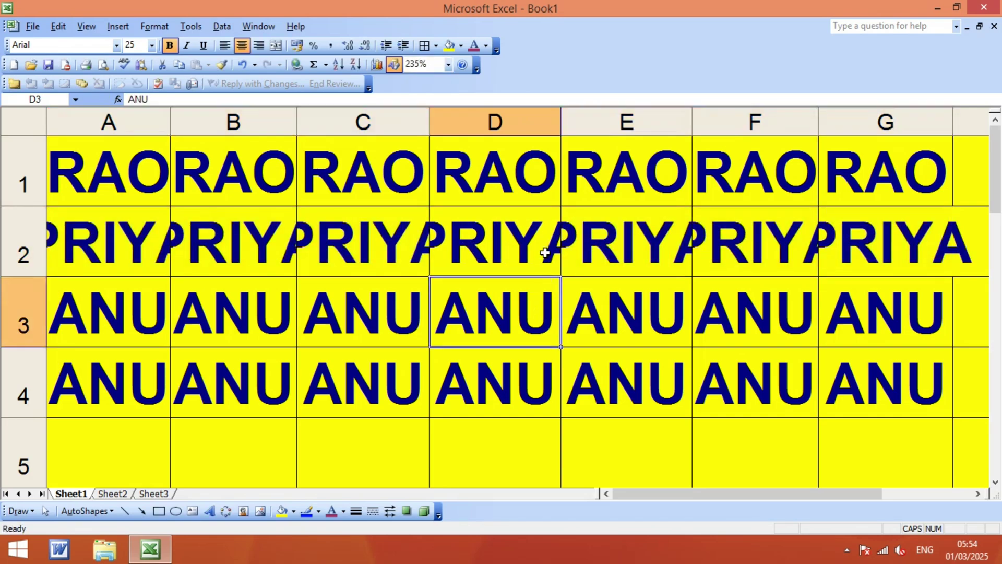
pyautogui.moveTo(559, 126); pyautogui.dragTo(560, 126)
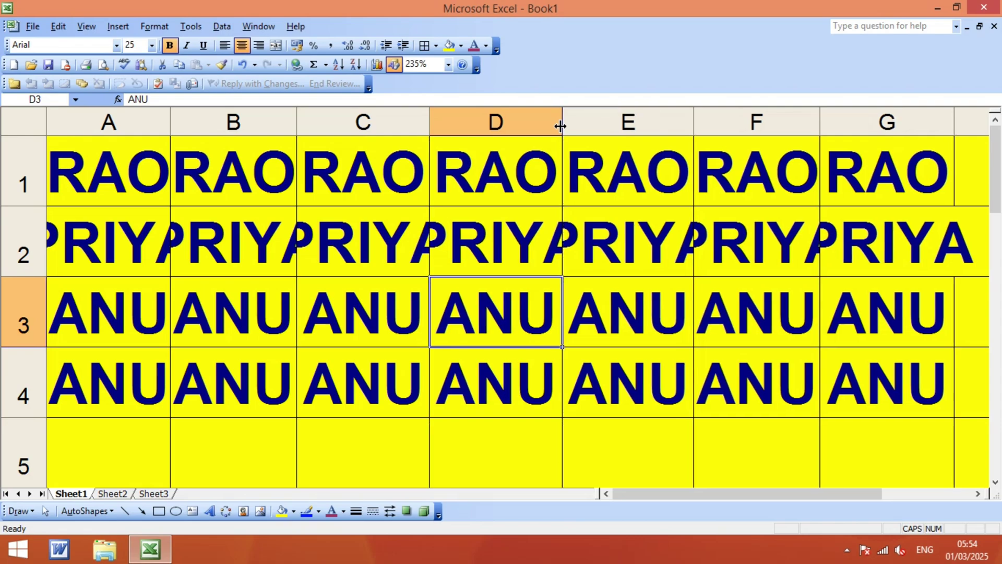
pyautogui.click(84, 257)
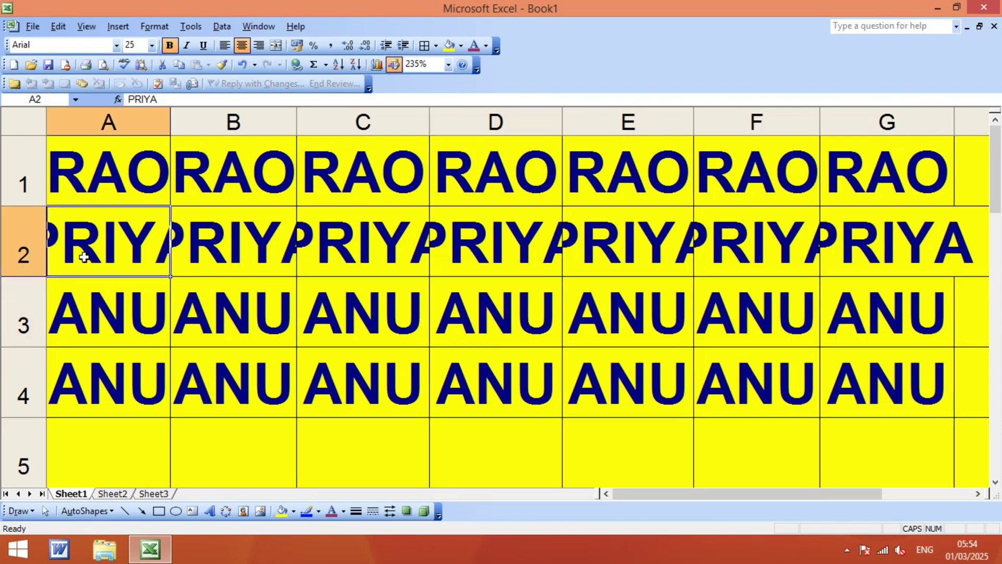
pyautogui.hotkey('shift', 'Right')
pyautogui.hotkey('shift', 'Right')
pyautogui.hotkey('shift', 'Right')
pyautogui.hotkey('shift', 'Right')
pyautogui.hotkey('shift', 'Right')
pyautogui.hotkey('shift', 'Right')
pyautogui.hotkey('shift', 'Right')
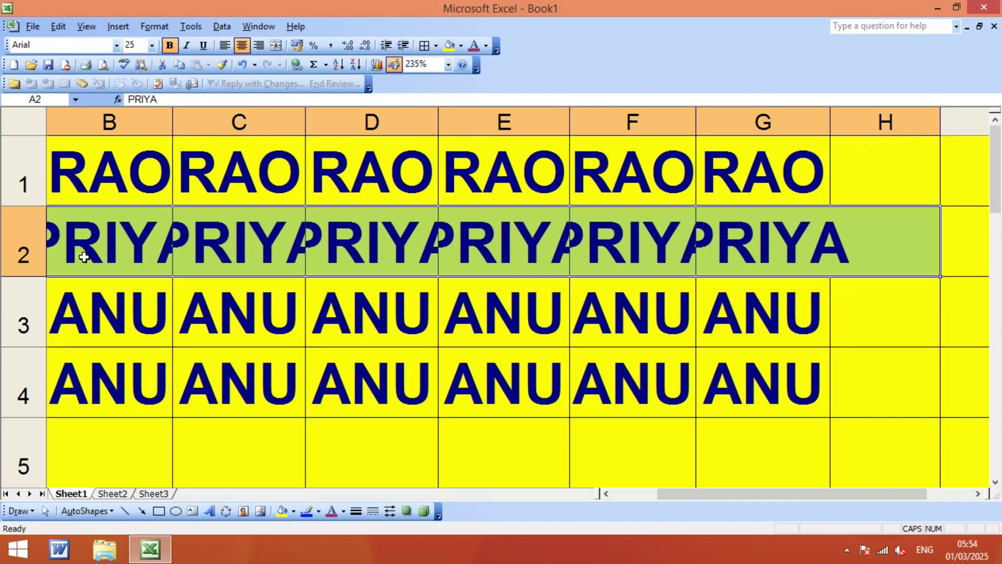
pyautogui.scroll(-1, 169, 283)
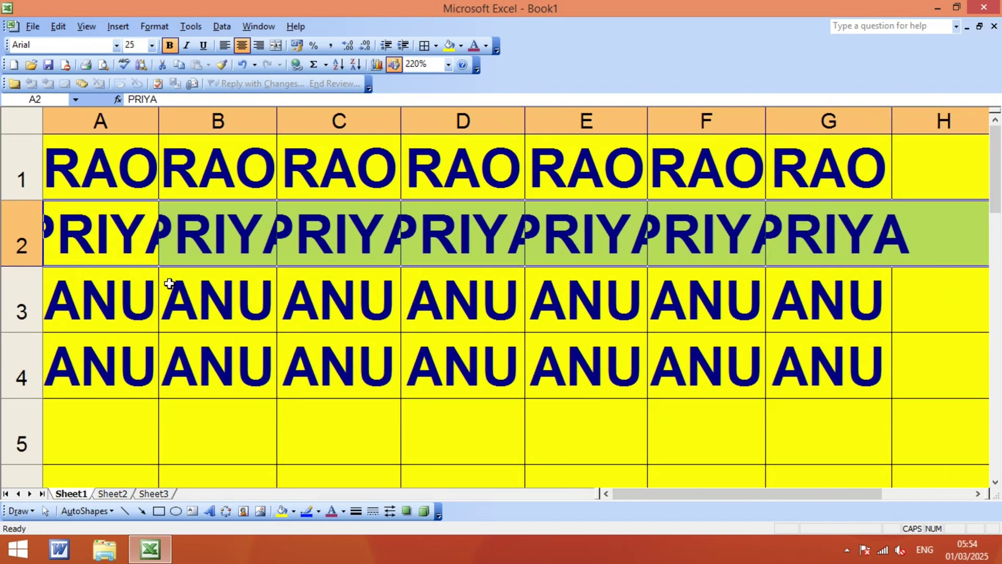
pyautogui.click(224, 290)
pyautogui.press('Down')
pyautogui.press('Left')
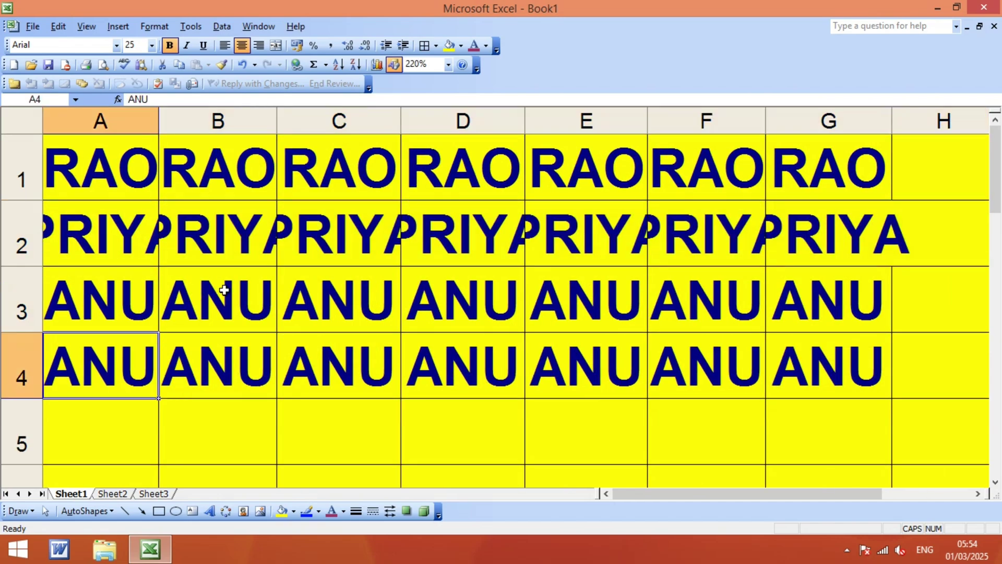
pyautogui.press('Up')
pyautogui.press('Up')
pyautogui.press('Up')
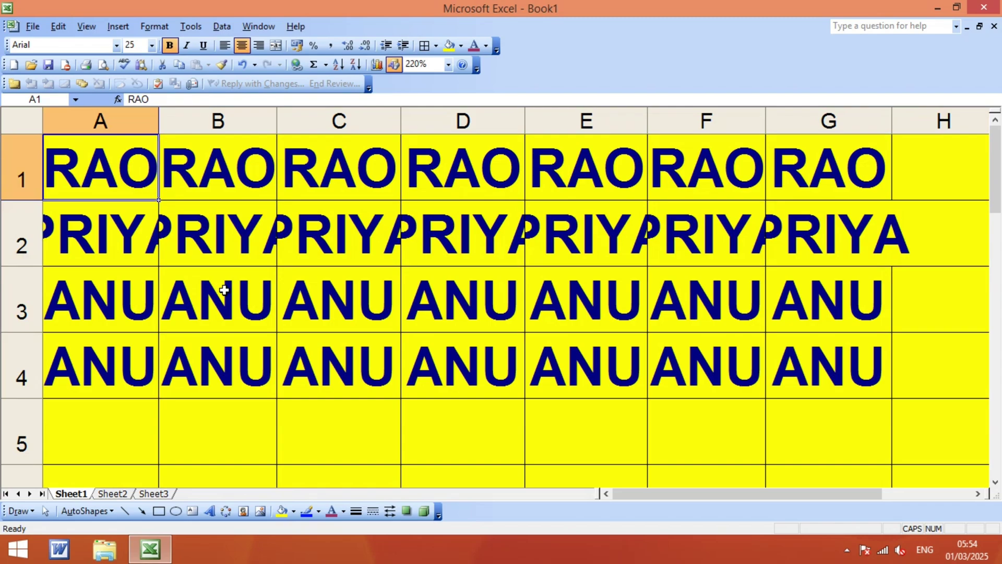
pyautogui.press('Down')
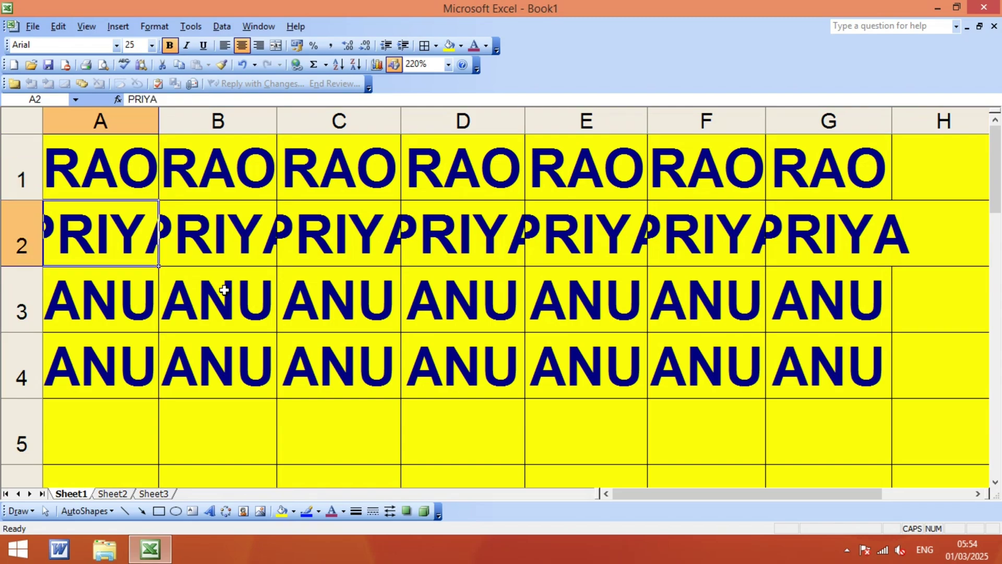
pyautogui.hotkey('shift', 'Right')
pyautogui.hotkey('shift', 'Right')
pyautogui.hotkey('shift', 'Right')
pyautogui.hotkey('shift', 'Right')
pyautogui.hotkey('shift', 'Right')
pyautogui.hotkey('shift', 'Right')
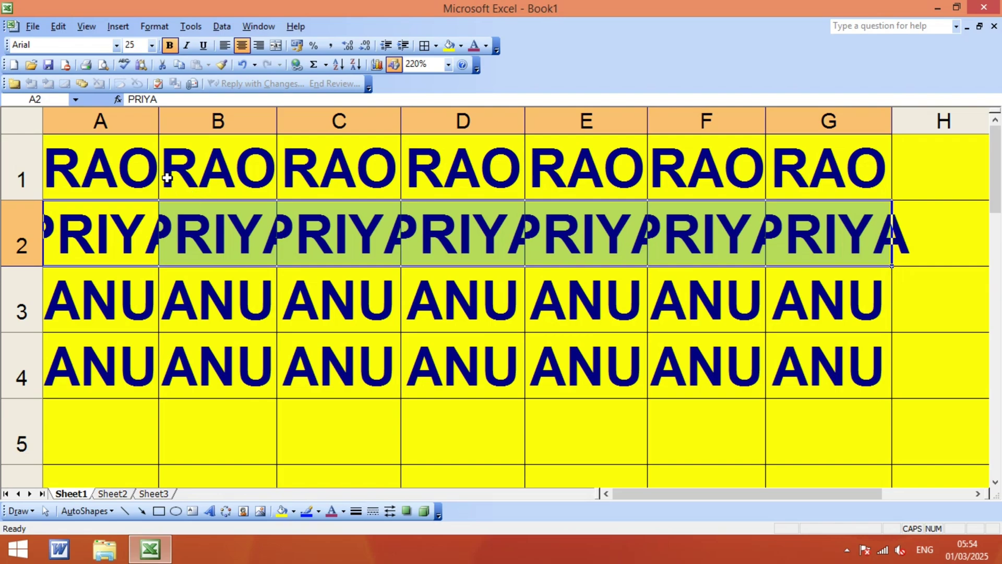
pyautogui.press('Tab')
pyautogui.press('Tab')
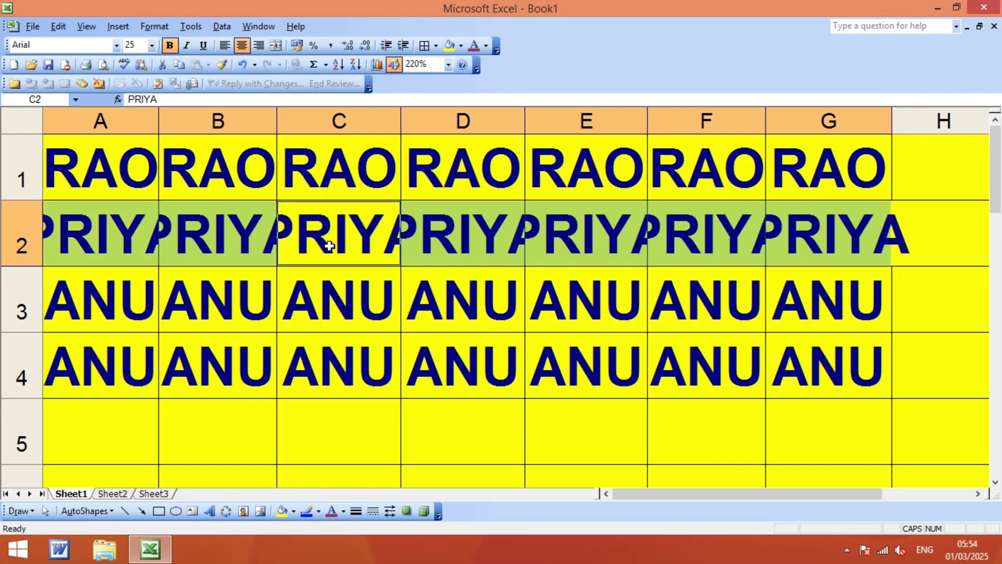
pyautogui.write('8')
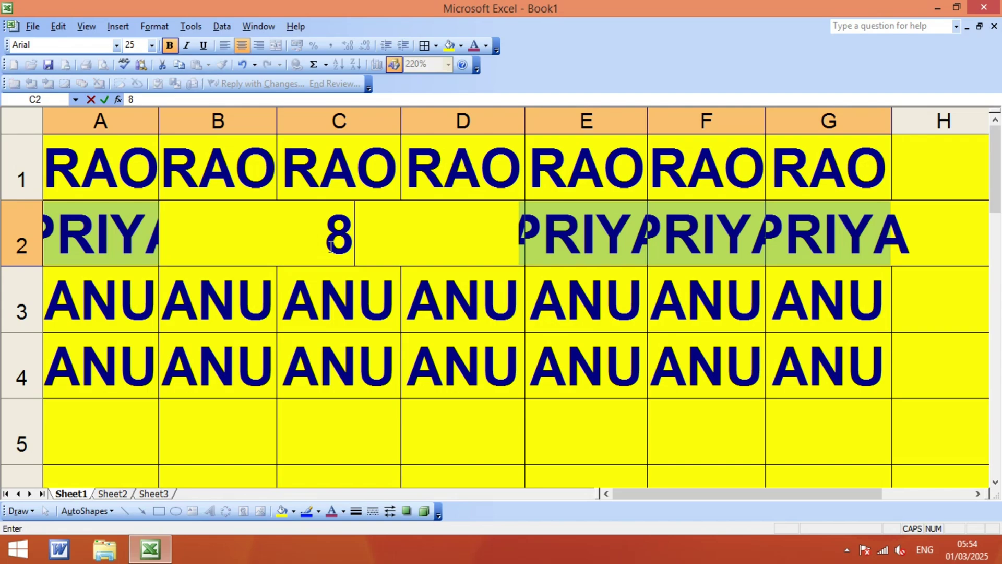
pyautogui.press('Escape')
pyautogui.click(348, 351)
# Change the font color of the range A2:G2 to red.
pyautogui.click(99, 247)
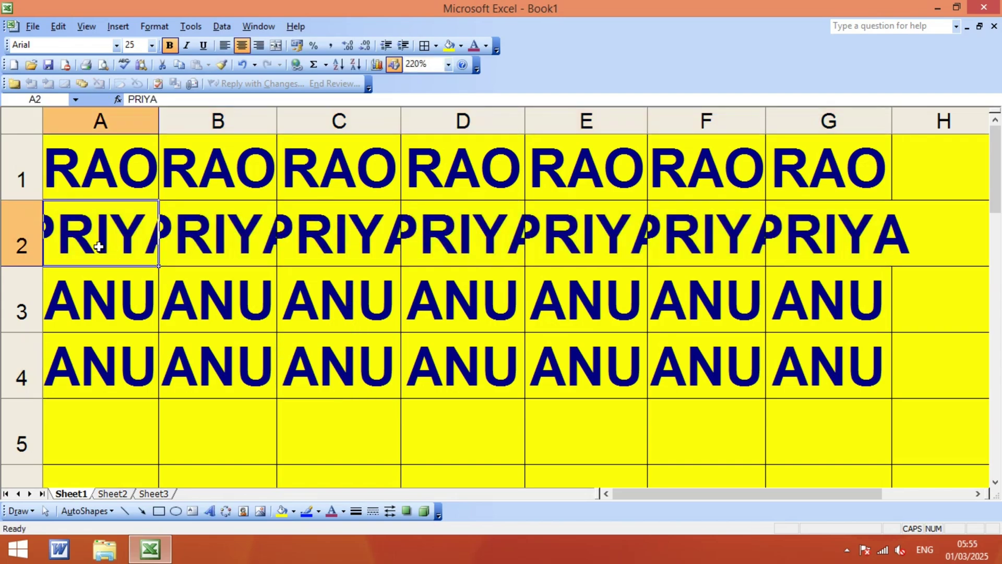
pyautogui.moveTo(96, 245); pyautogui.dragTo(890, 228)
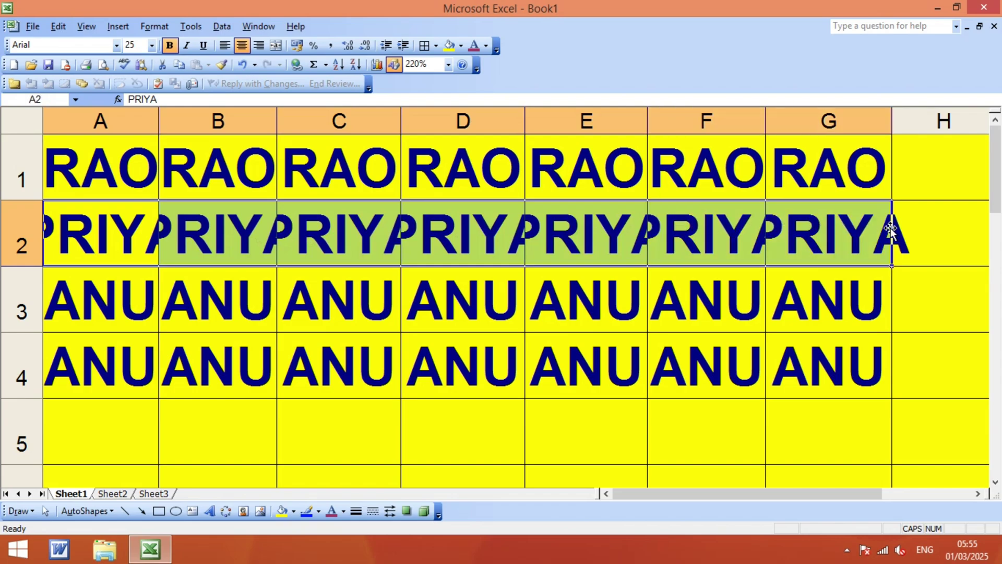
pyautogui.click(485, 46)
pyautogui.click(475, 117)
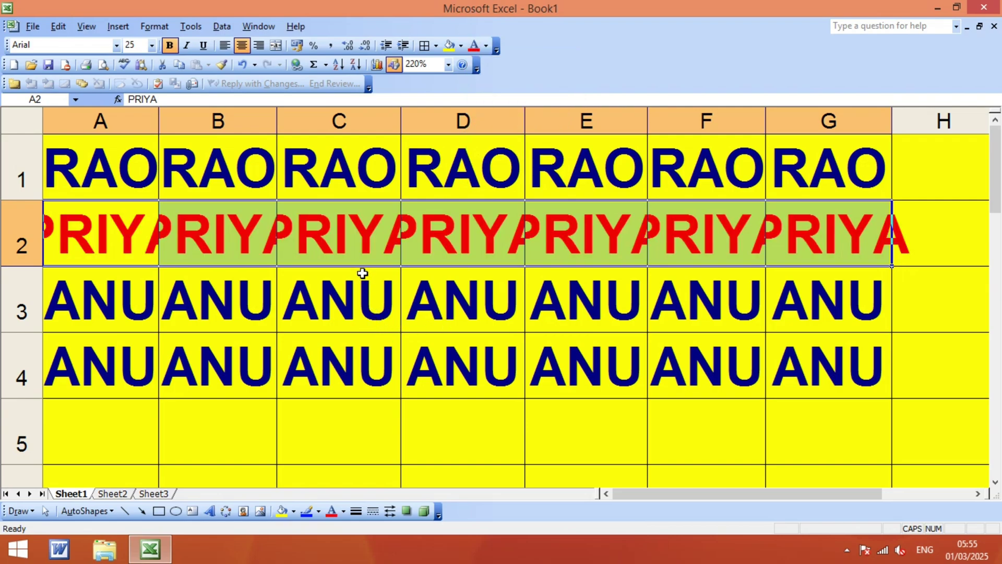
# Fill every cell of the range A2:G2 with 200 in one entry, using C2 as the active cell.
pyautogui.keyDown('ctrl'); pyautogui.click(358, 246); pyautogui.keyUp('ctrl')
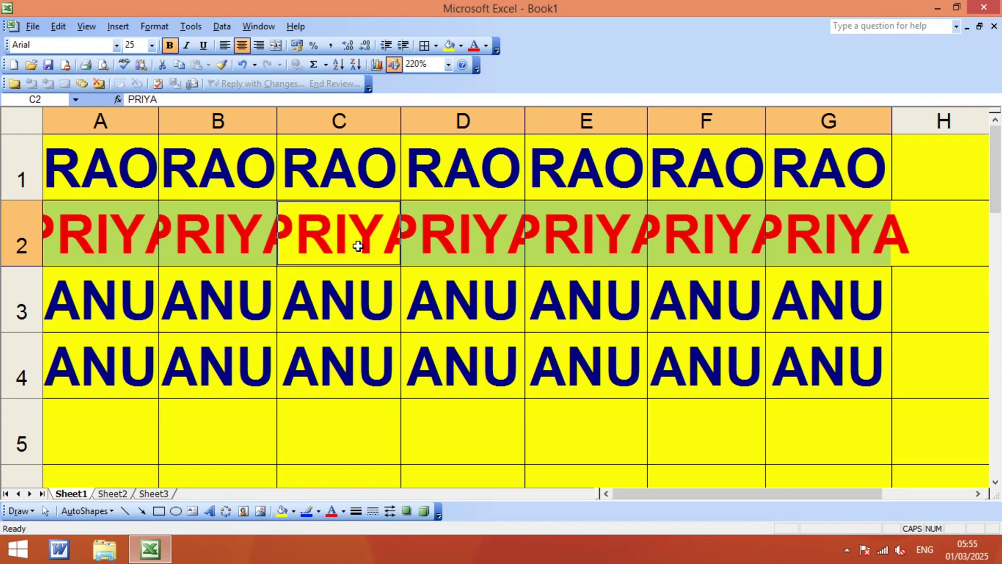
pyautogui.write('200')
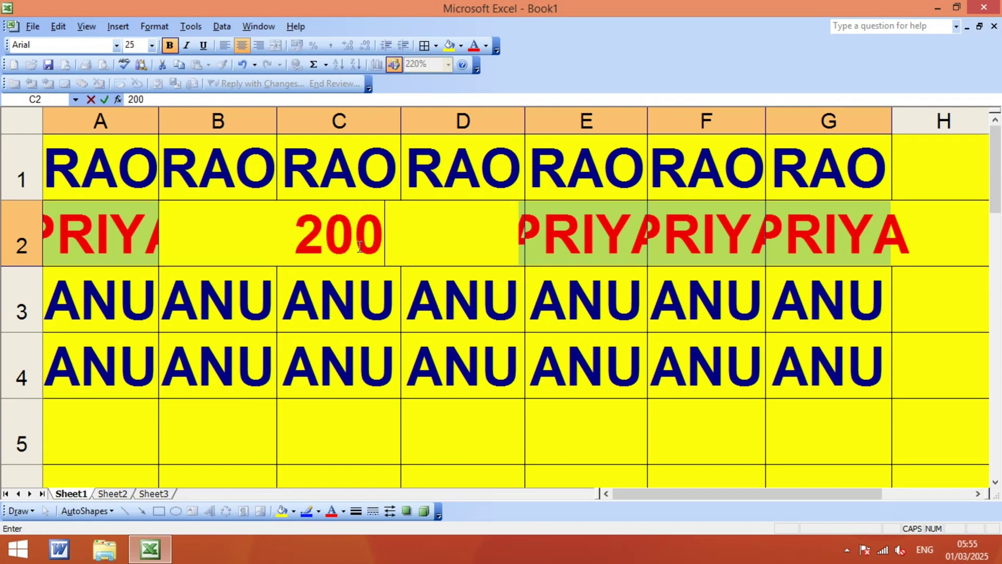
pyautogui.hotkey('ctrl', 'Return')
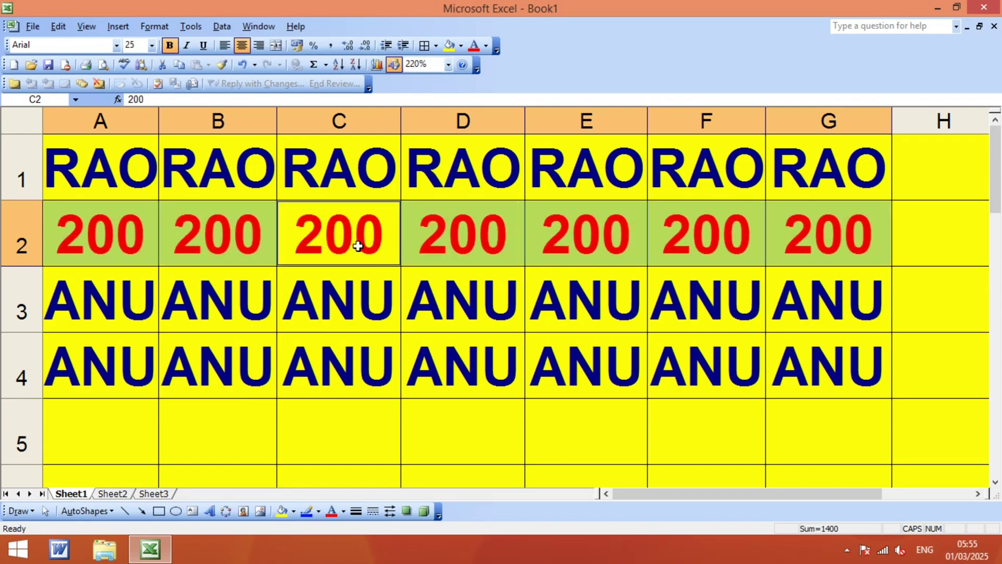
# Change the font color of the range A3:G3 to bright green.
pyautogui.click(358, 362)
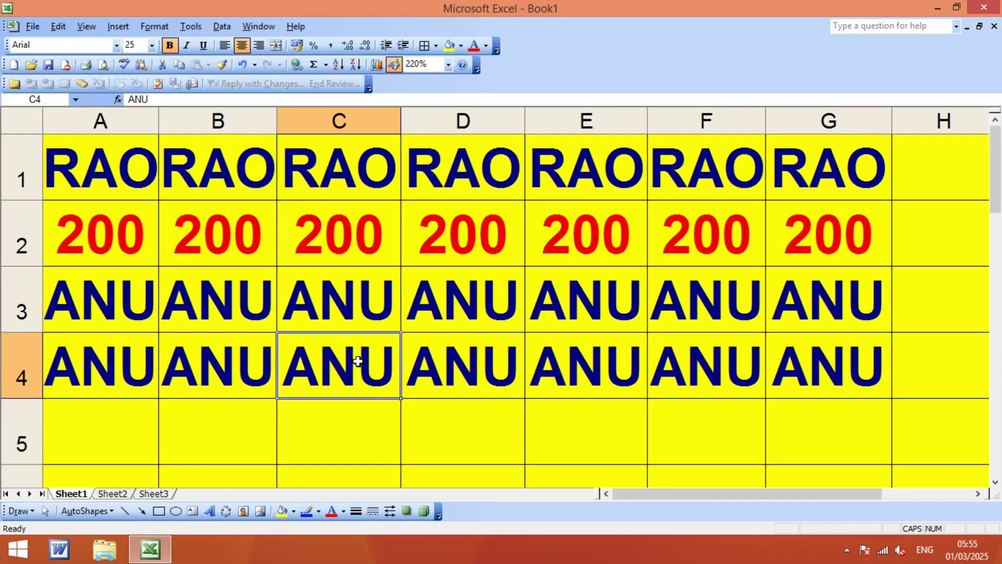
pyautogui.click(97, 376)
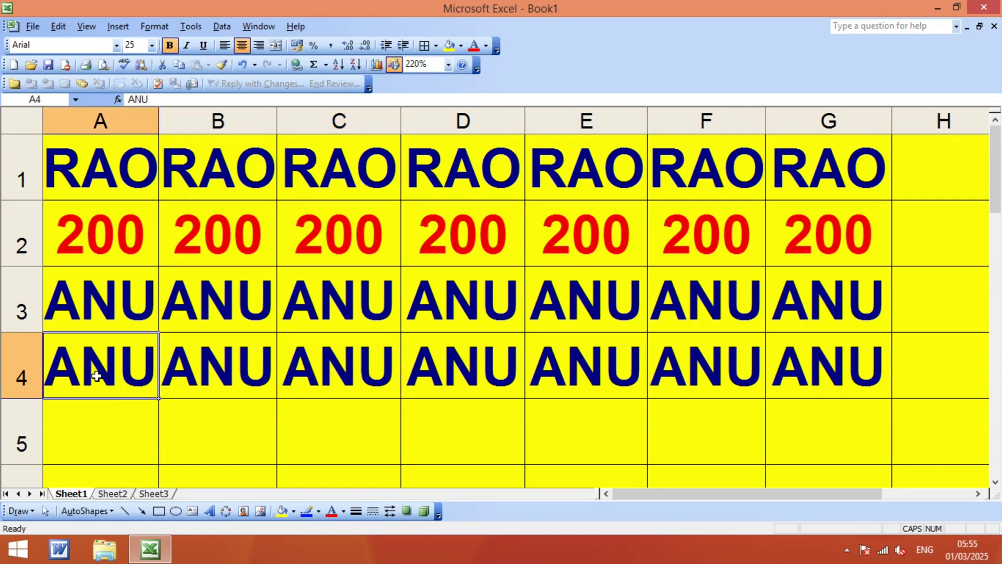
pyautogui.moveTo(84, 305); pyautogui.dragTo(819, 285)
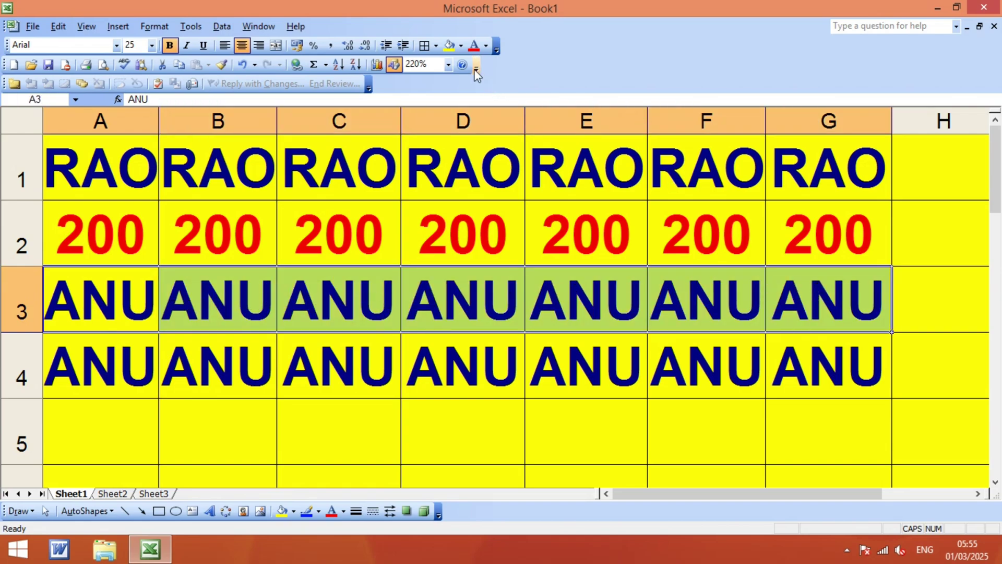
pyautogui.click(486, 46)
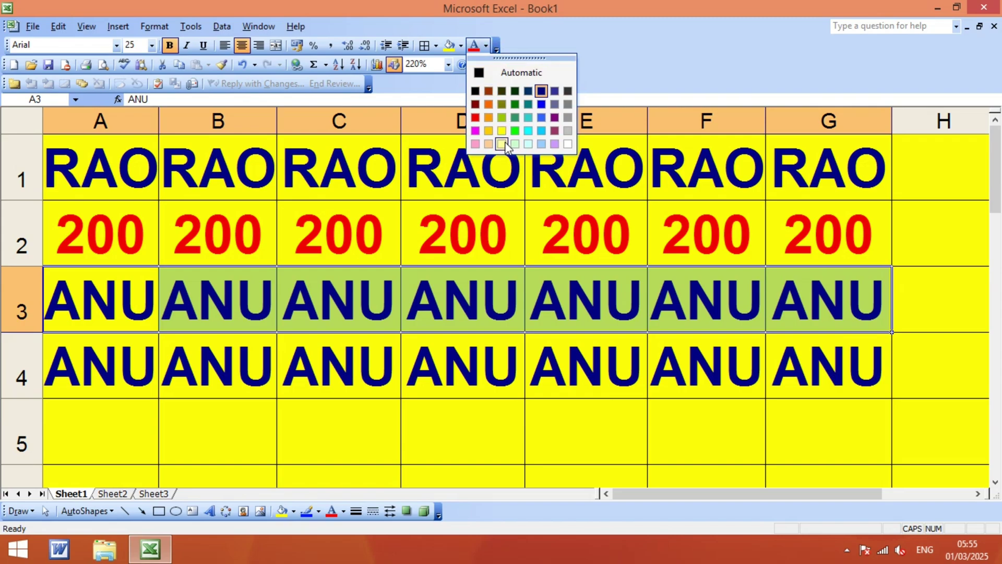
pyautogui.click(517, 135)
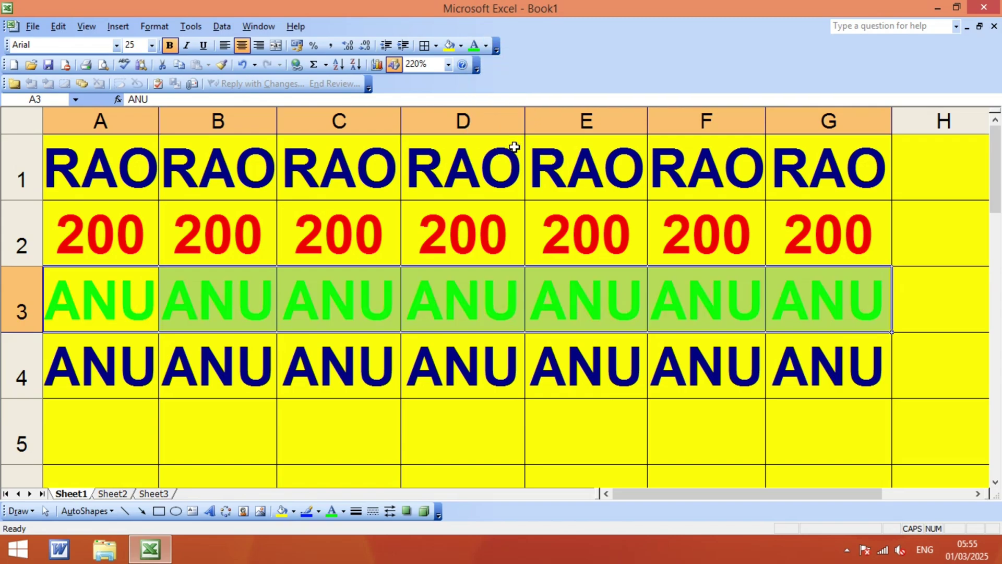
# Fill every cell of the range A3:G3 with 400 in one entry, using D3 as the active cell.
pyautogui.click(462, 277)
pyautogui.moveTo(83, 303); pyautogui.dragTo(826, 298)
pyautogui.click(483, 304)
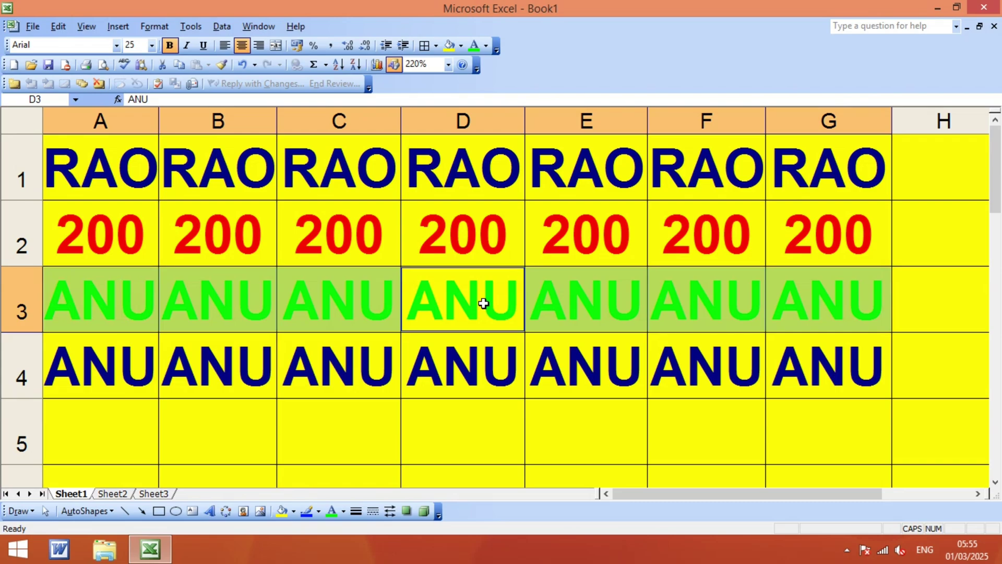
pyautogui.write('200')
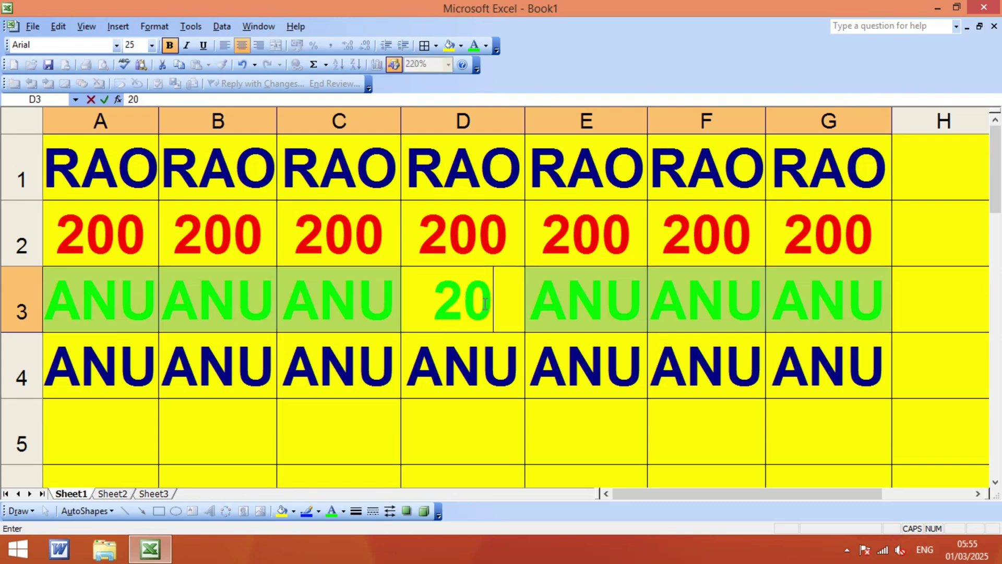
pyautogui.press('BackSpace')
pyautogui.press('BackSpace')
pyautogui.press('BackSpace')
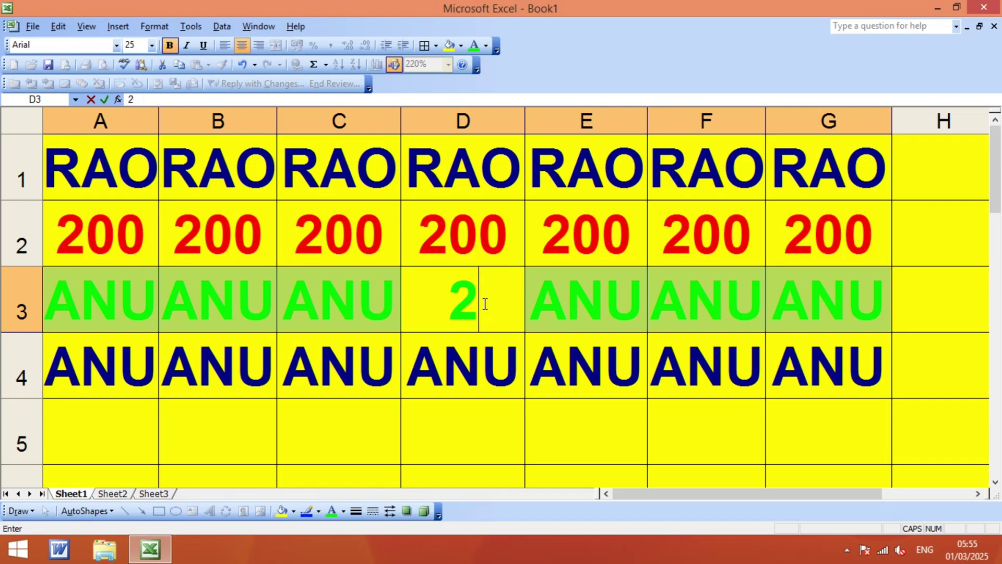
pyautogui.write('400')
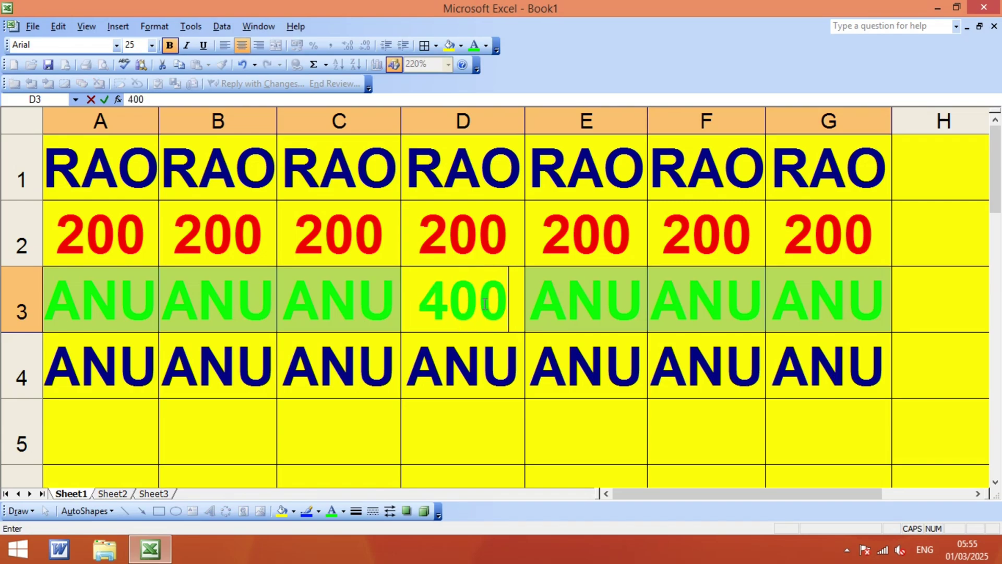
pyautogui.hotkey('ctrl', 'Return')
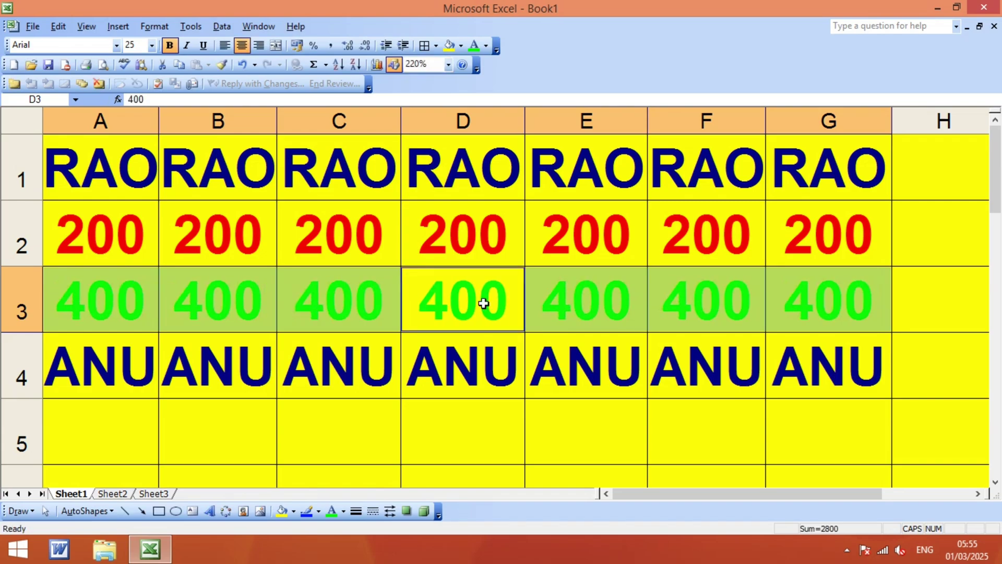
pyautogui.click(378, 380)
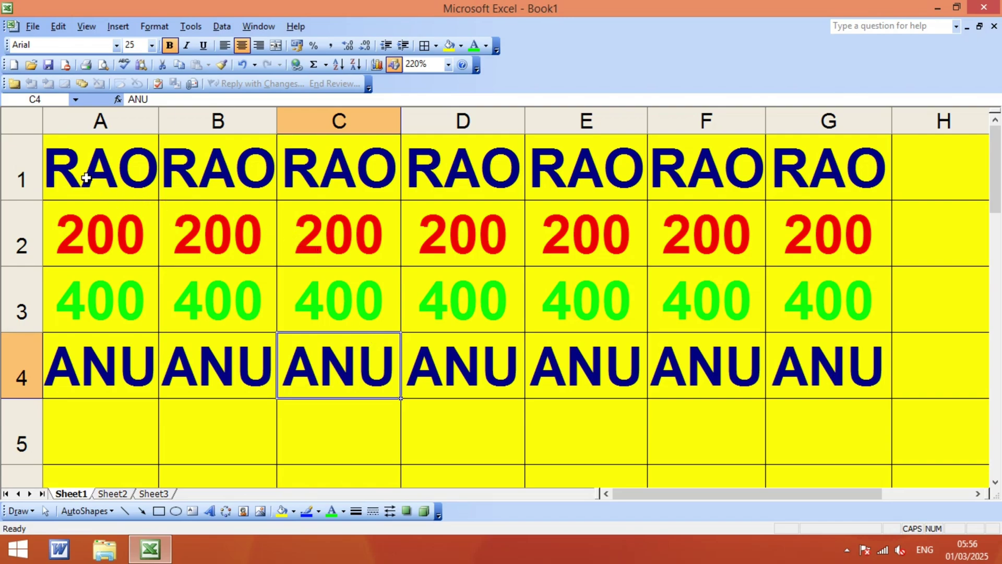
# Fill every cell of the block A1:G4 with 600 in one entry, using D2 as the active cell.
pyautogui.moveTo(83, 176); pyautogui.dragTo(377, 168)
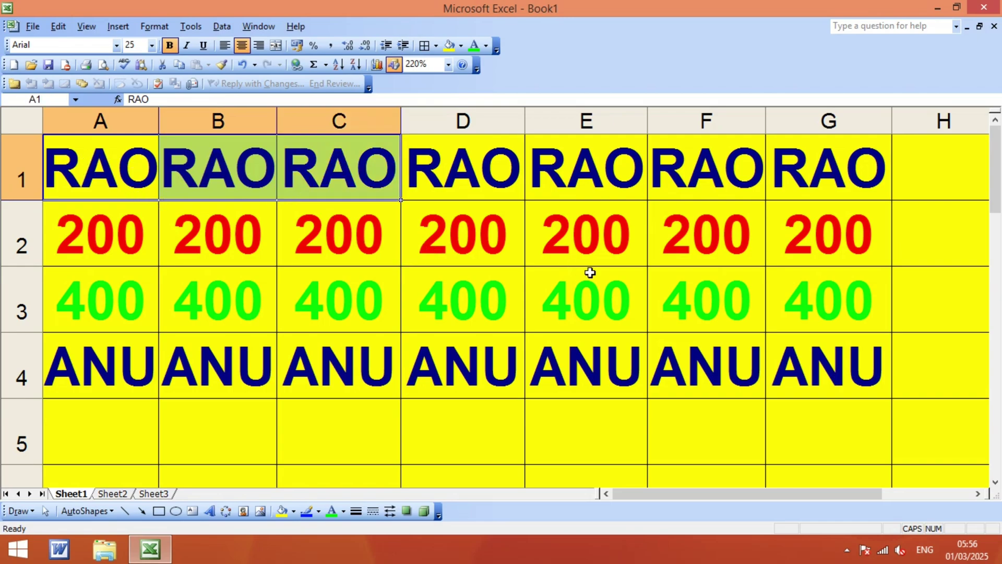
pyautogui.click(324, 246)
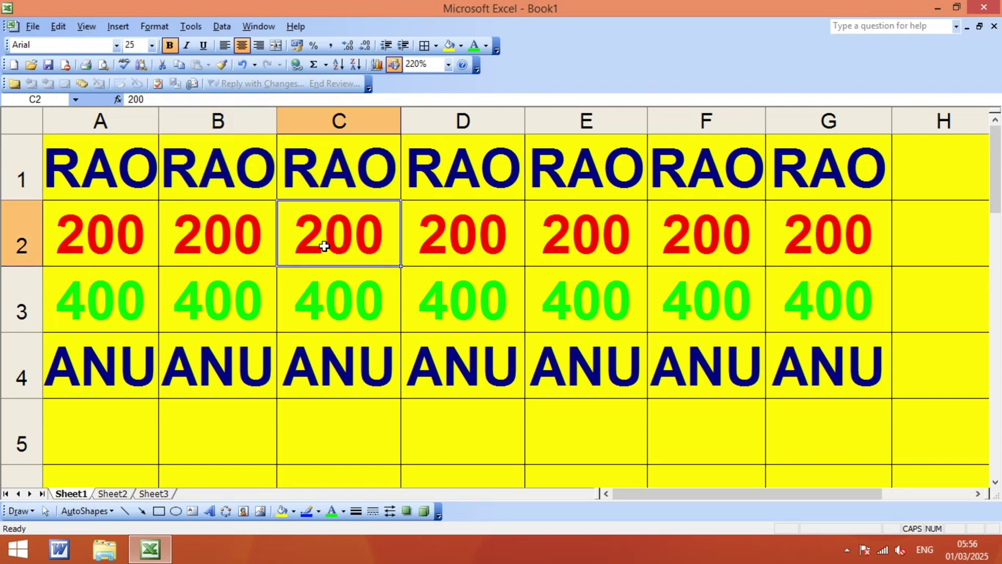
pyautogui.click(68, 160)
pyautogui.moveTo(68, 160); pyautogui.dragTo(797, 355)
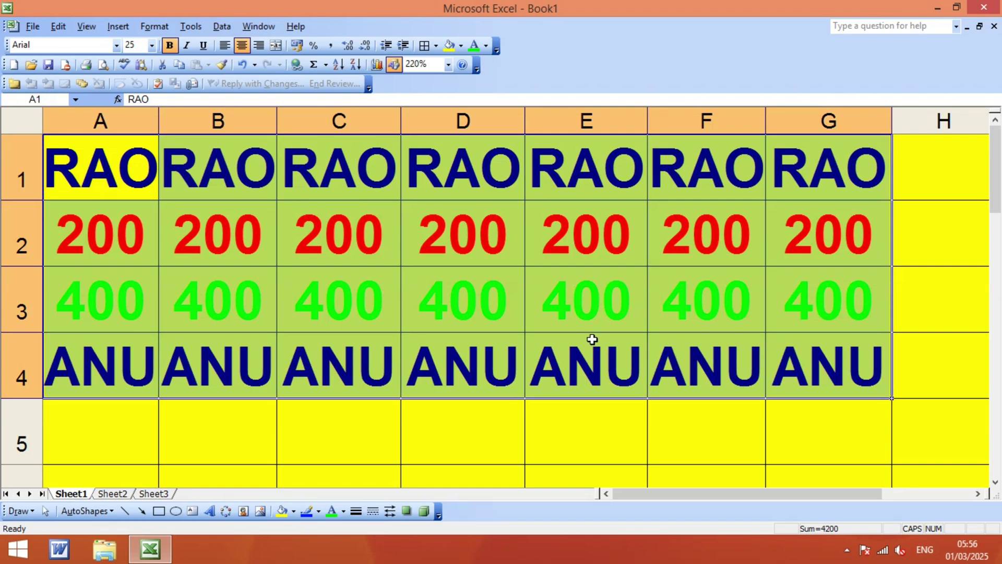
pyautogui.click(486, 239)
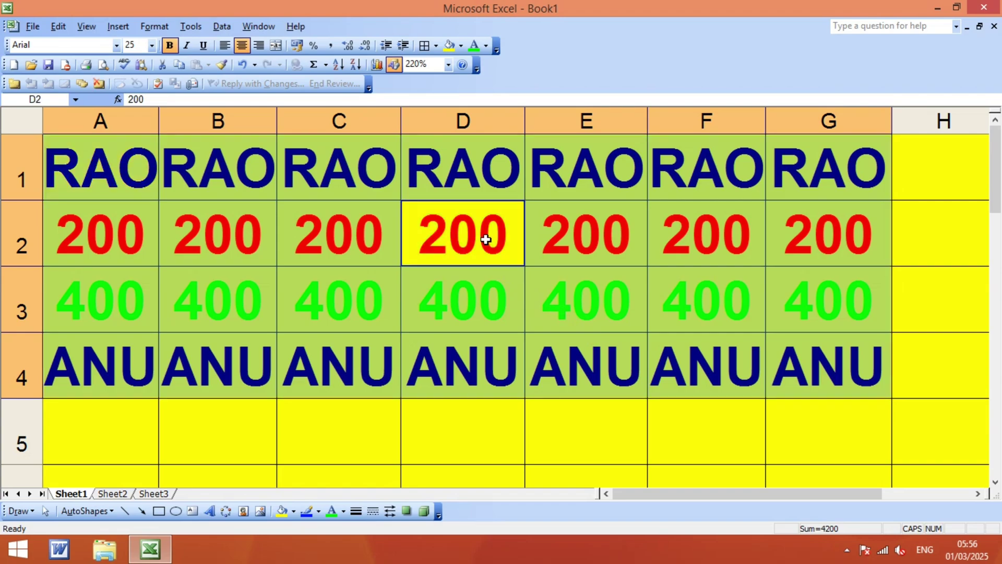
pyautogui.write('600')
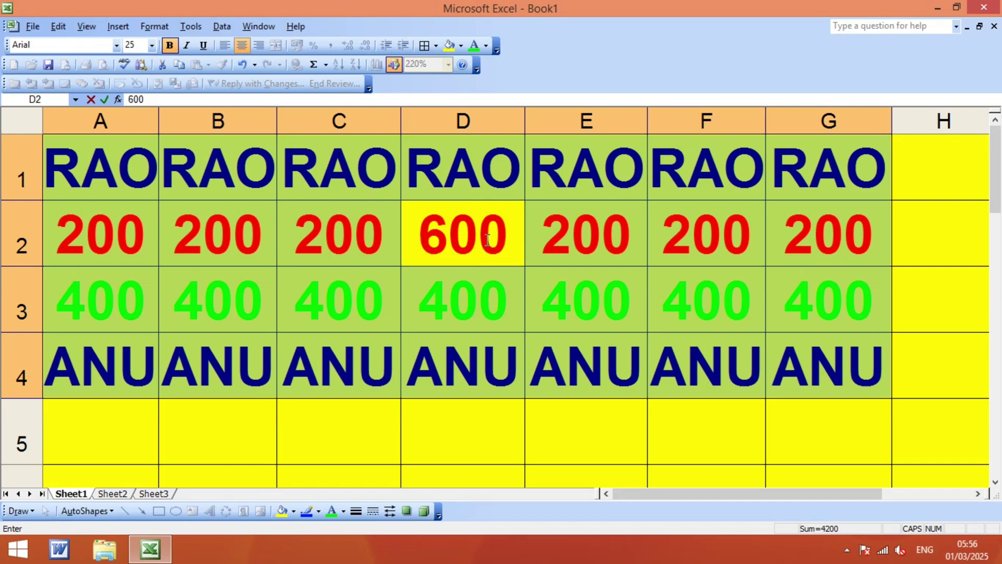
pyautogui.hotkey('ctrl', 'Return')
pyautogui.click(486, 240)
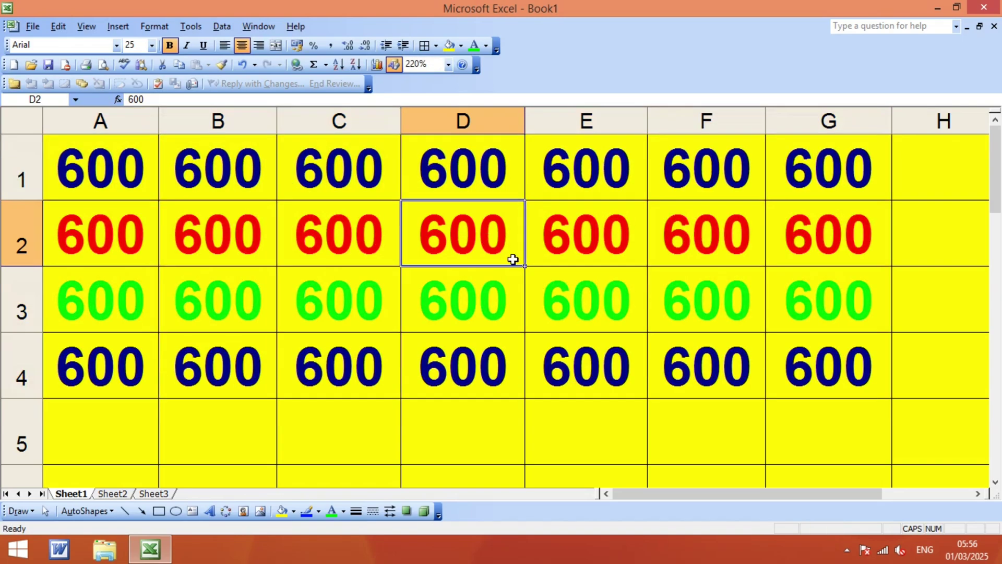